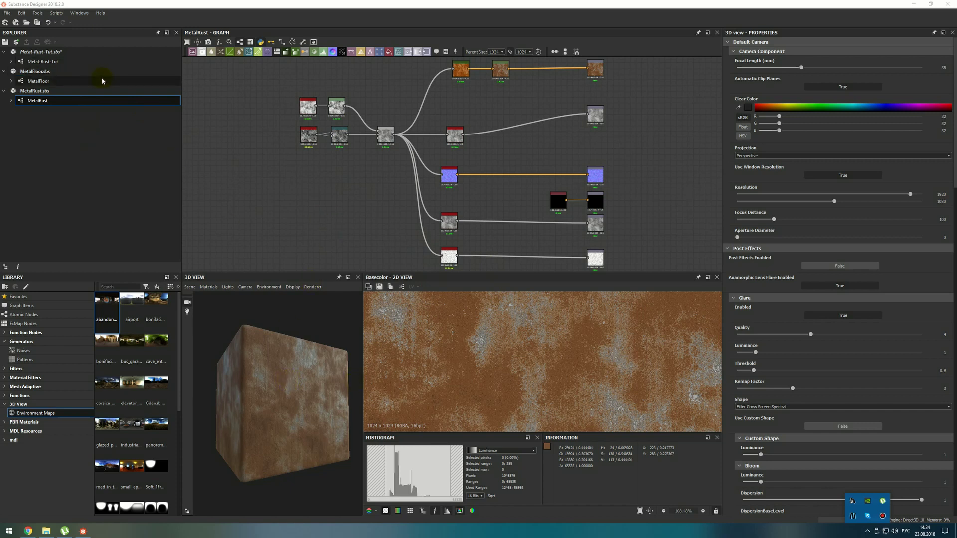
Open the MetalFloor graph from MetalFloor.sbs in the Explorer
double_click(38, 80)
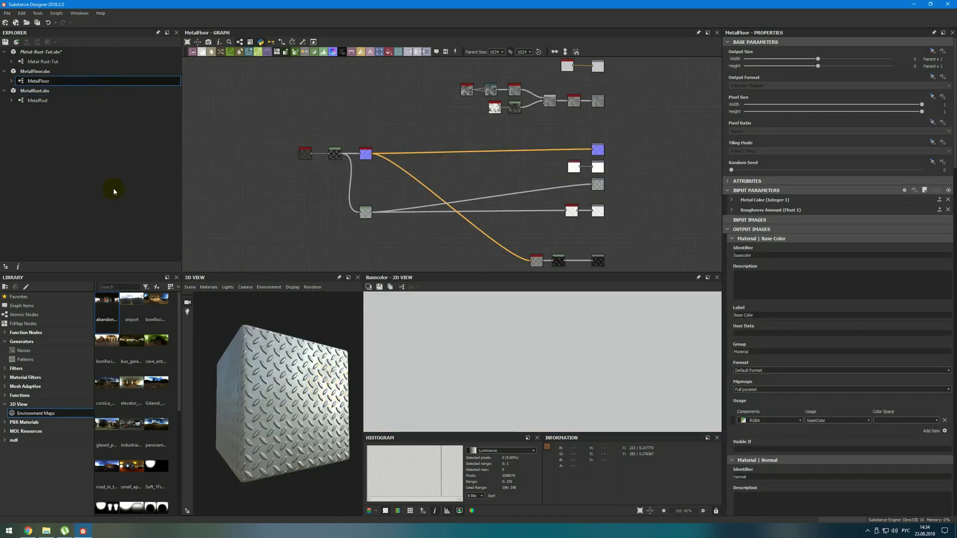
Create a new package with a Physically Based (Metallic/Roughness) graph named MetalFloorRusty
click(49, 120)
right_click(58, 137)
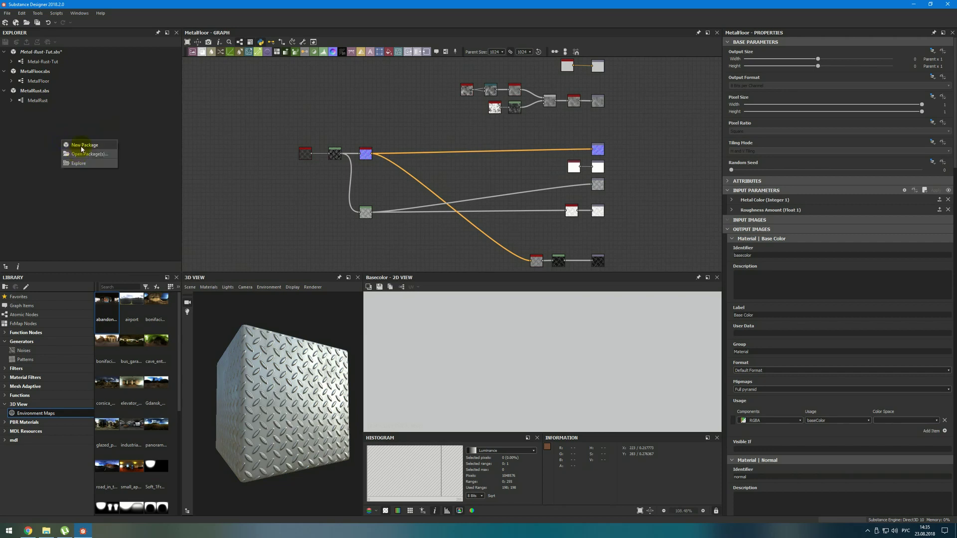
click(55, 123)
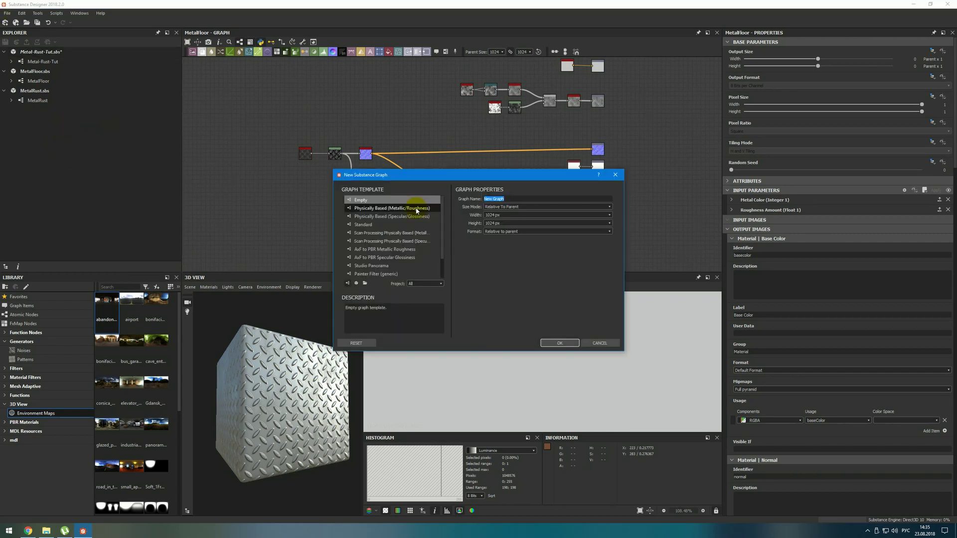
click(416, 208)
text(MetalFloorRusty)
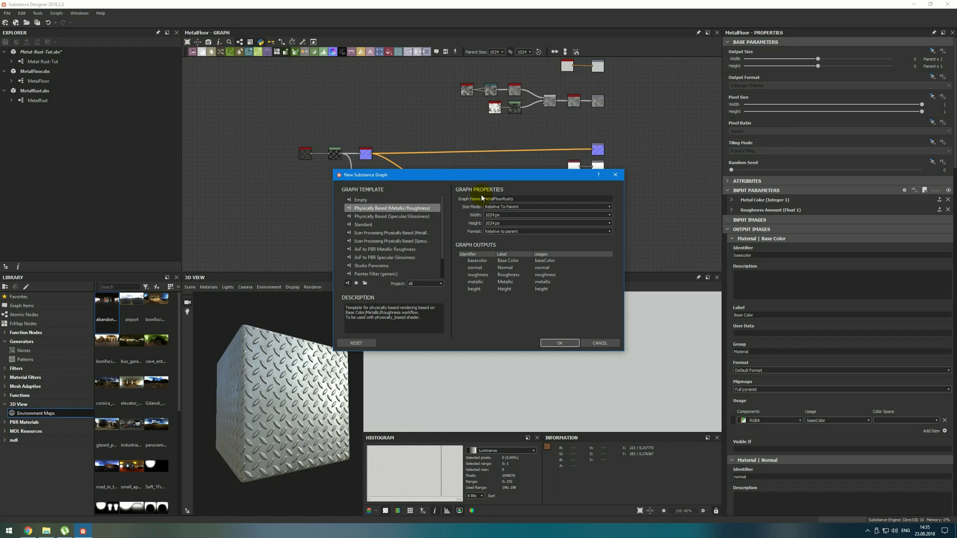
key(Return)
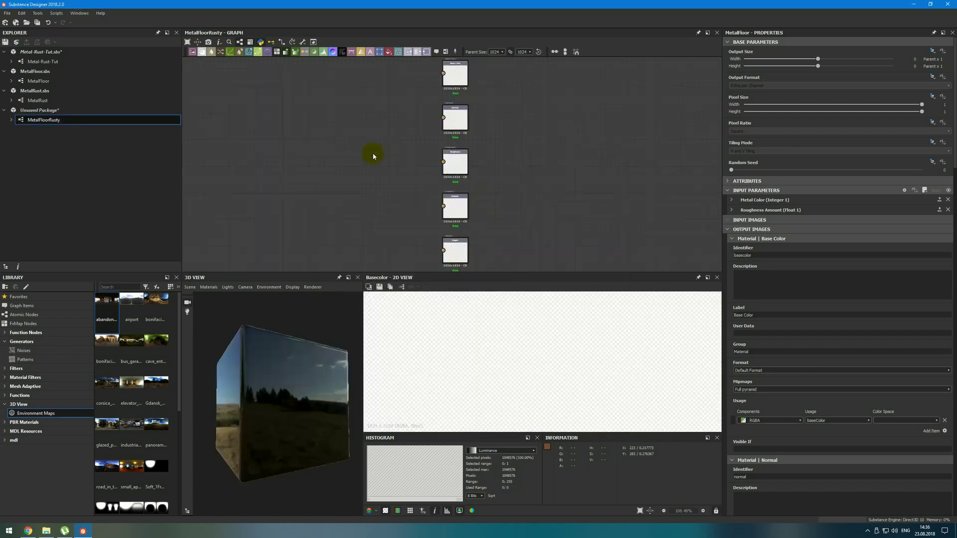
Duplicate the Height output as a new 'ao' Ambient Occlusion output
scroll(448, 128, up, 3)
scroll(531, 104, up, 3)
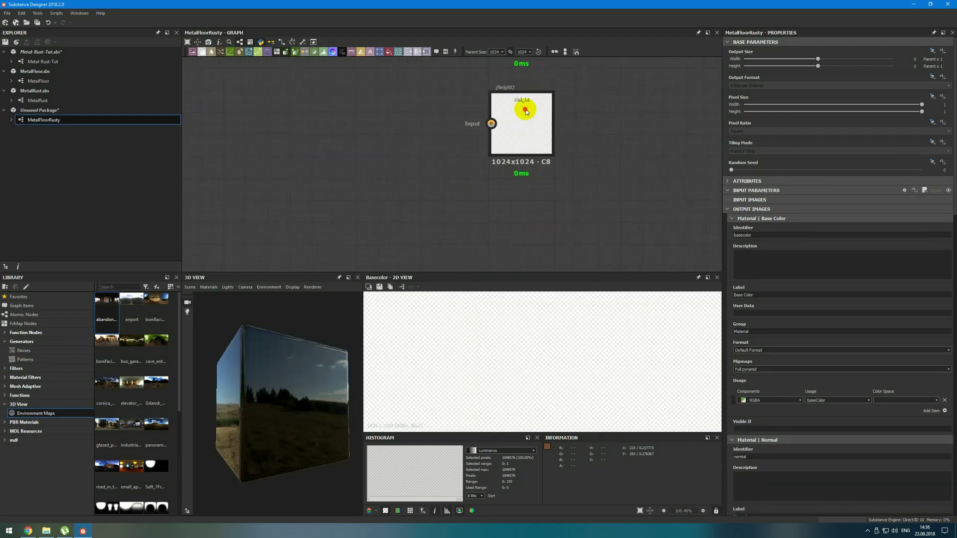
click(521, 108)
click(523, 138)
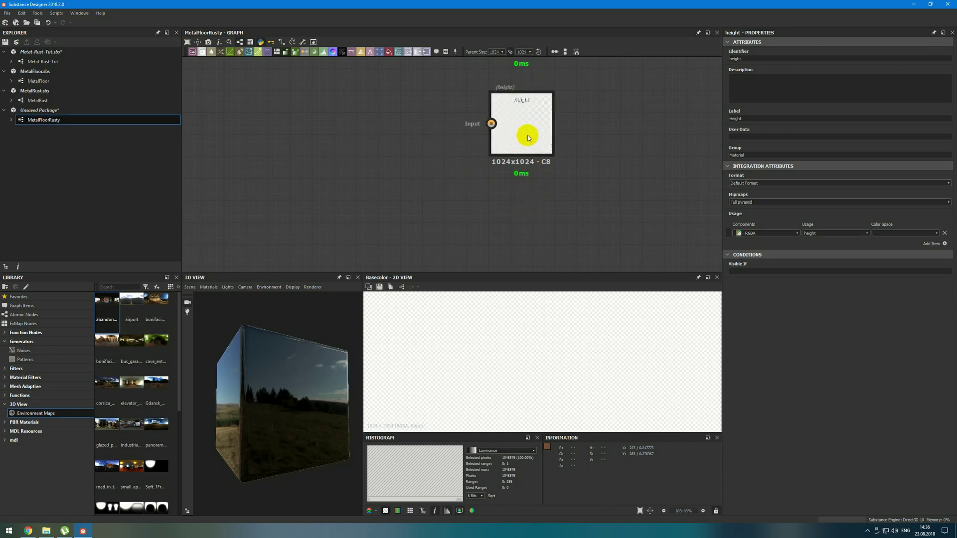
key(ctrl+d)
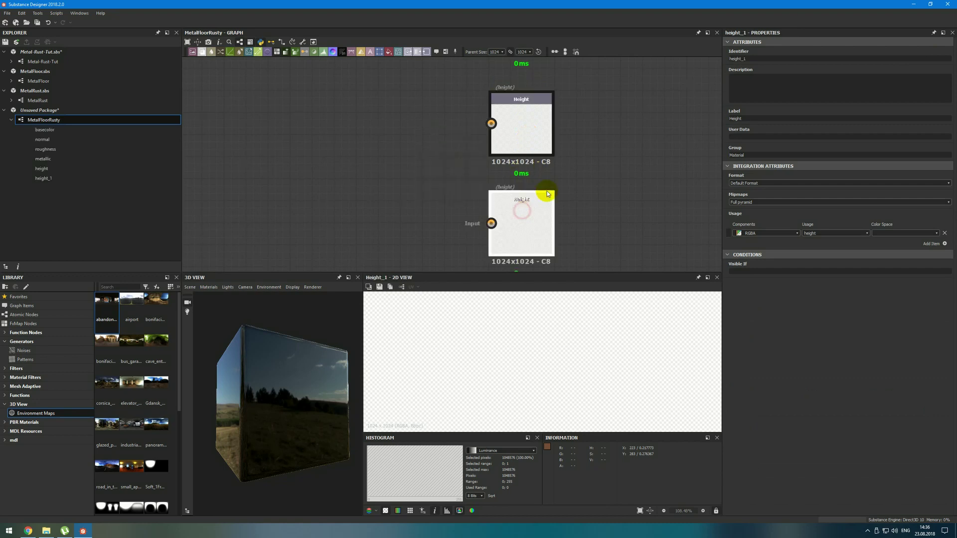
click(519, 208)
text(ao)
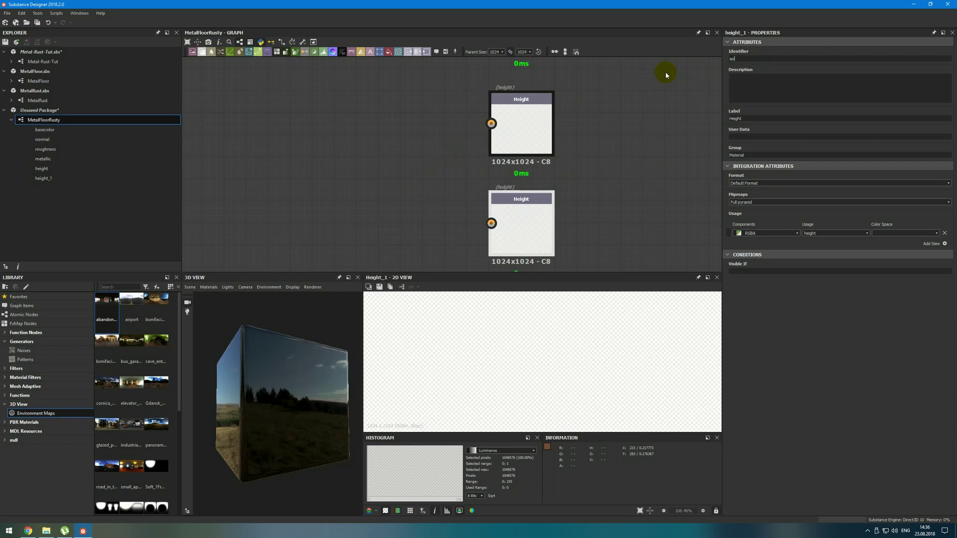
key(Return)
click(867, 236)
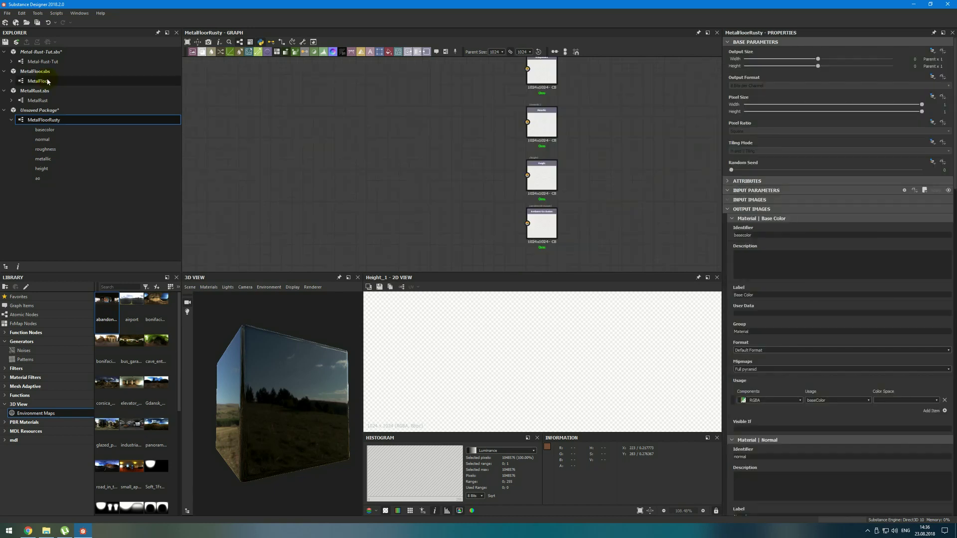
Add MetalFloor and MetalRust nodes to the graph, with MetalRust below MetalFloor
drag(45, 83, 264, 88)
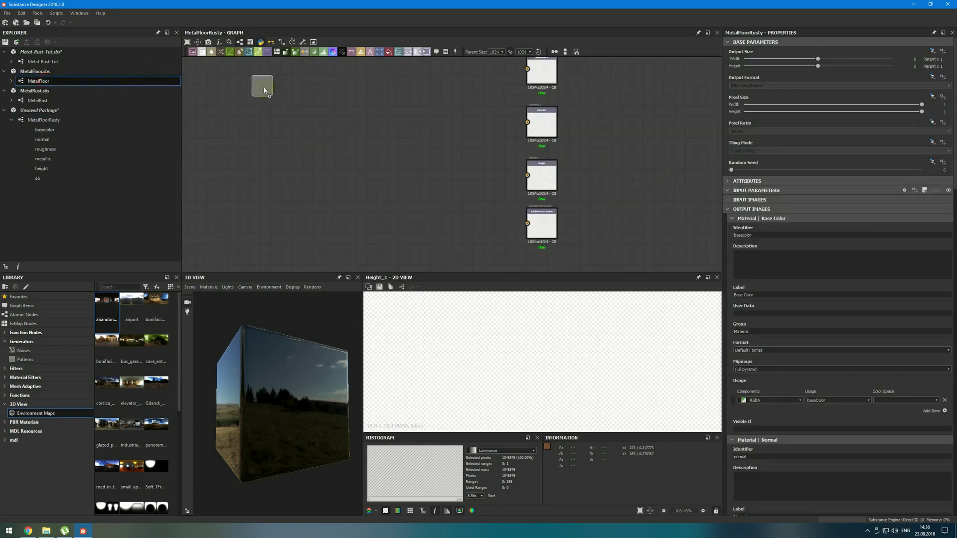
drag(38, 100, 272, 152)
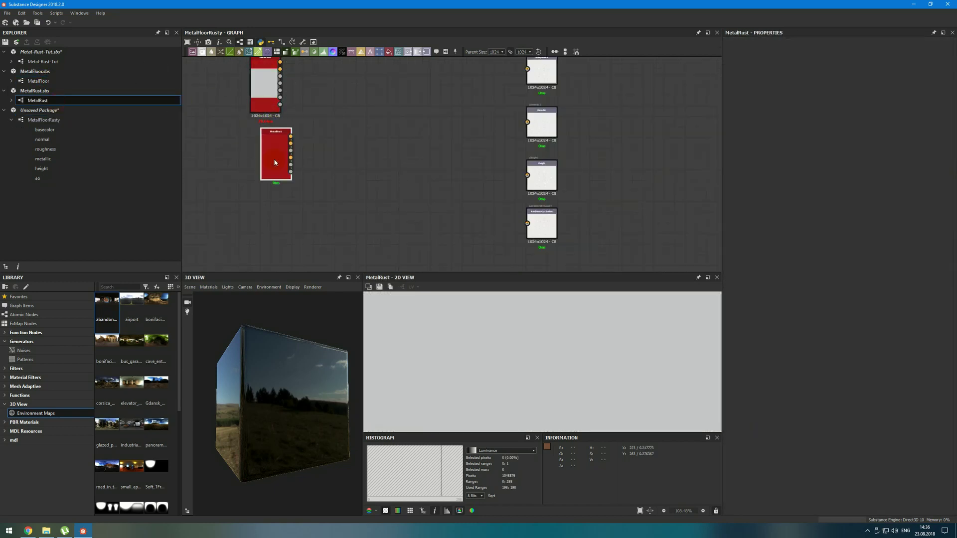
middle_drag(281, 158, 321, 183)
Preview the MetalFloor and MetalRust materials on the orbited 3D cube
double_click(304, 108)
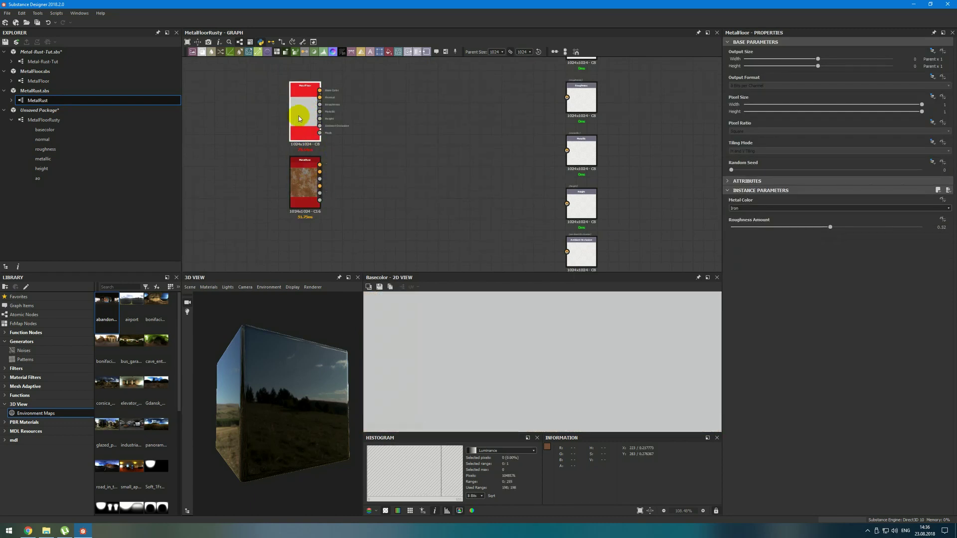
click(305, 107)
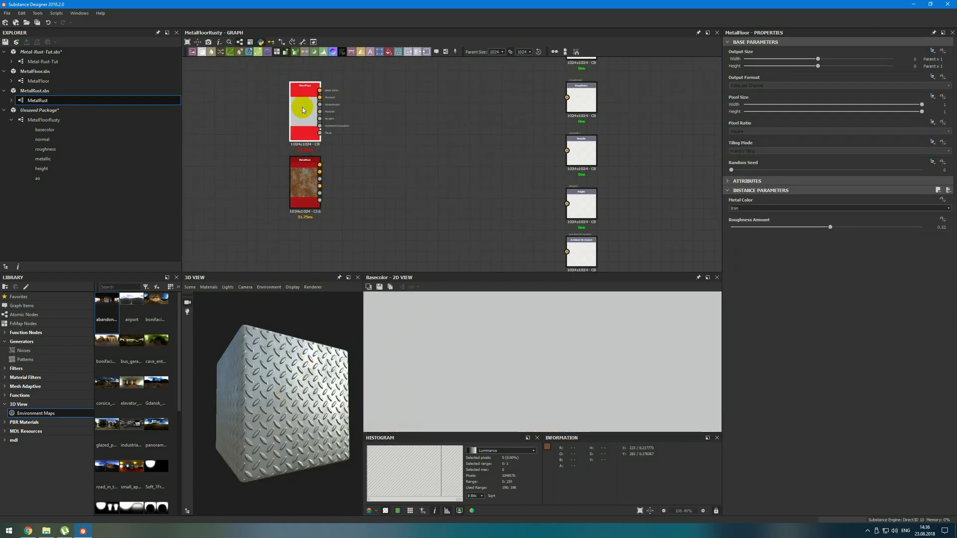
drag(280, 377, 285, 369)
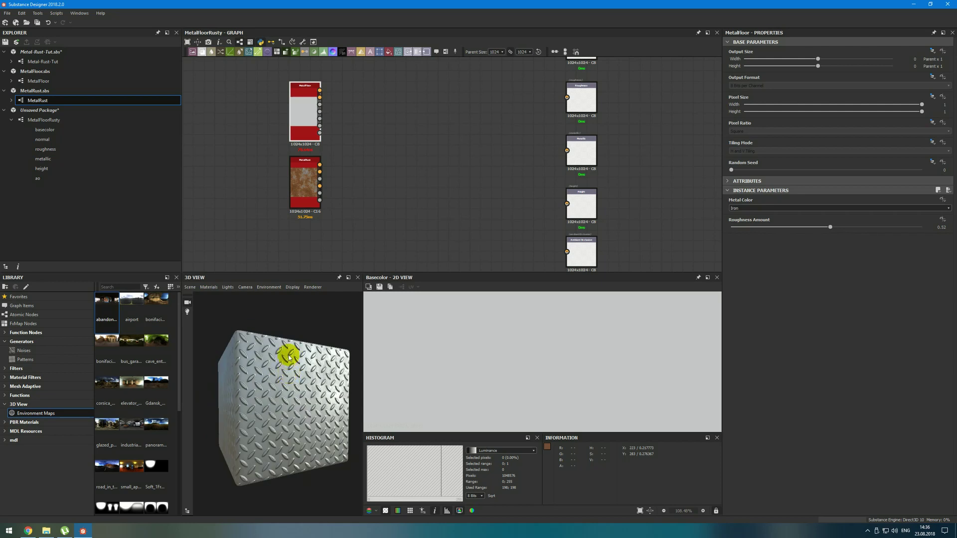
mouse_move(285, 405)
mouse_down()
mouse_move(306, 400)
mouse_move(295, 389)
mouse_up()
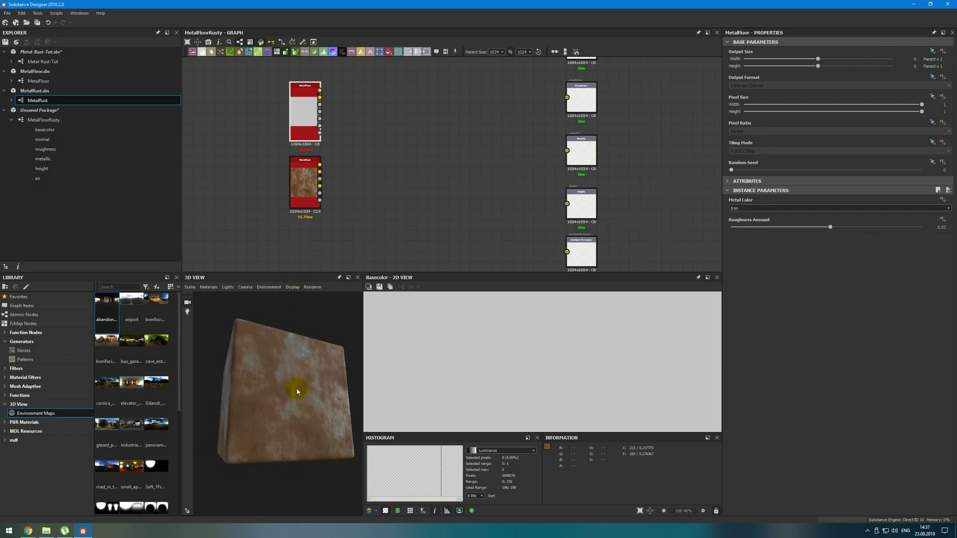
click(30, 377)
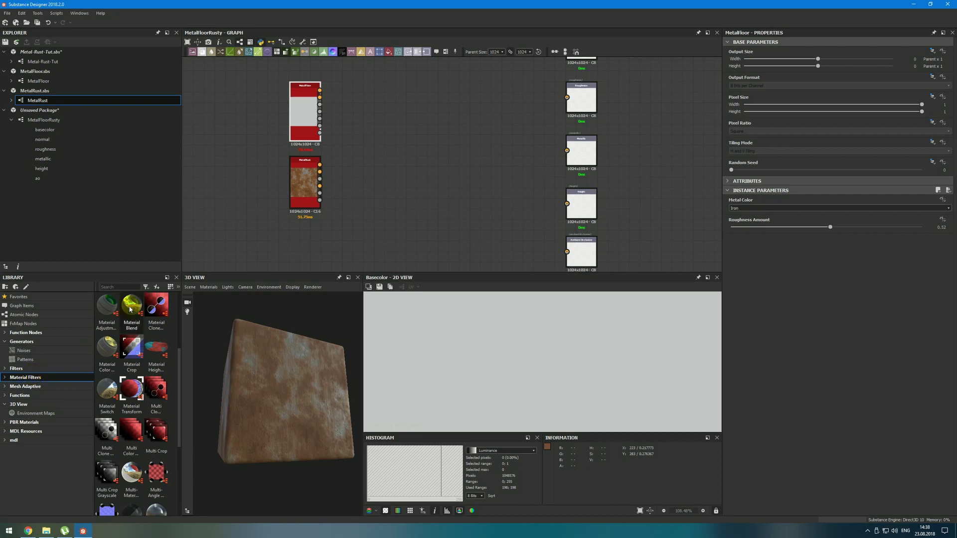
Add a Material Blend node and set node display to Compact Material
drag(129, 309, 394, 169)
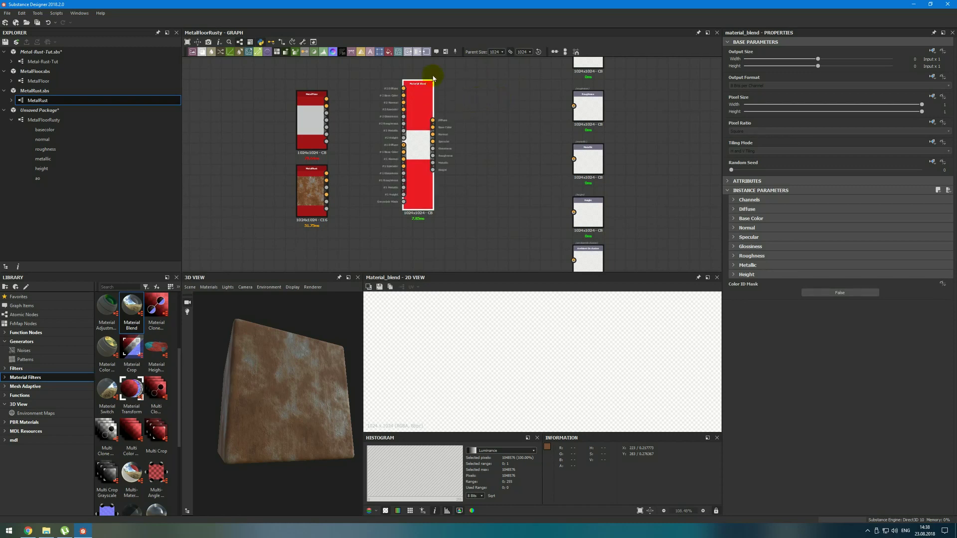
click(271, 40)
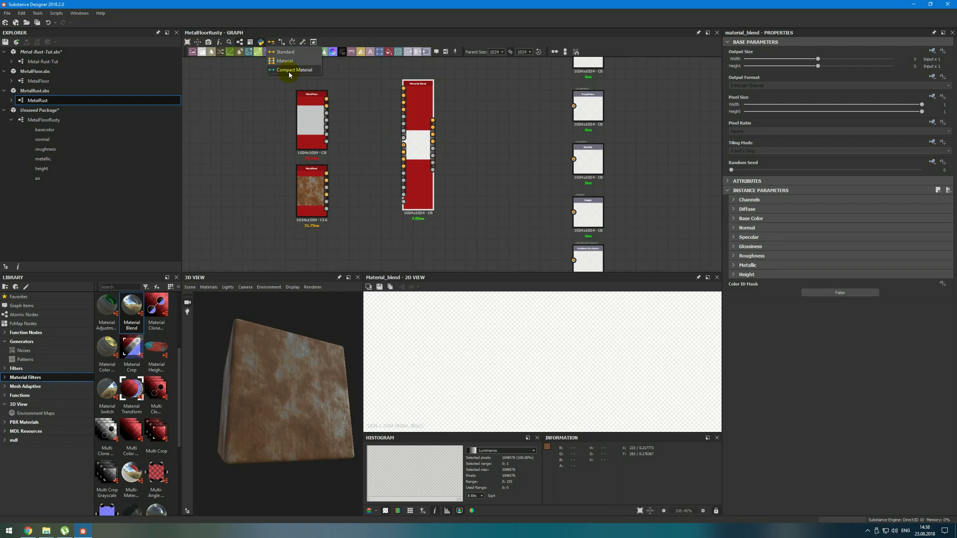
click(289, 70)
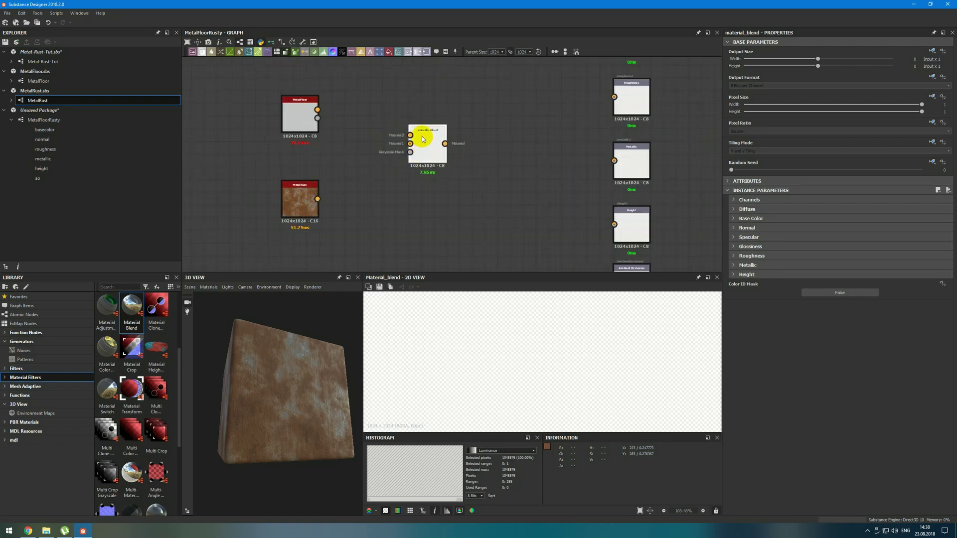
Set the Material Blend's Diffuse channel to False
click(750, 209)
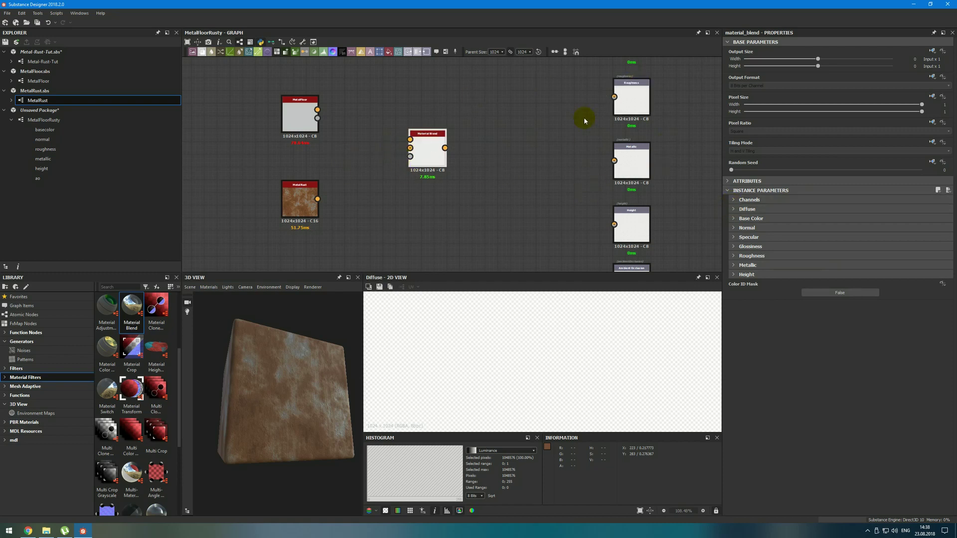
click(731, 199)
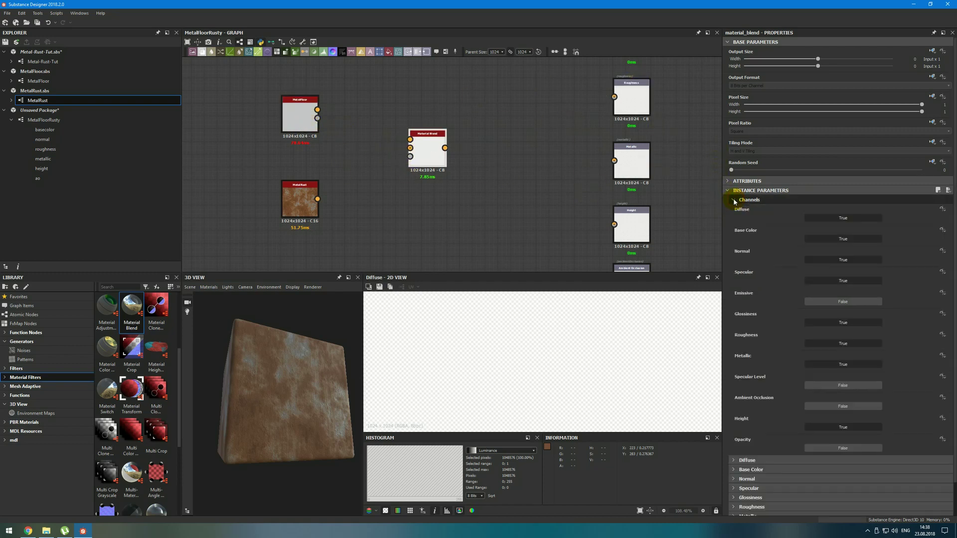
click(836, 220)
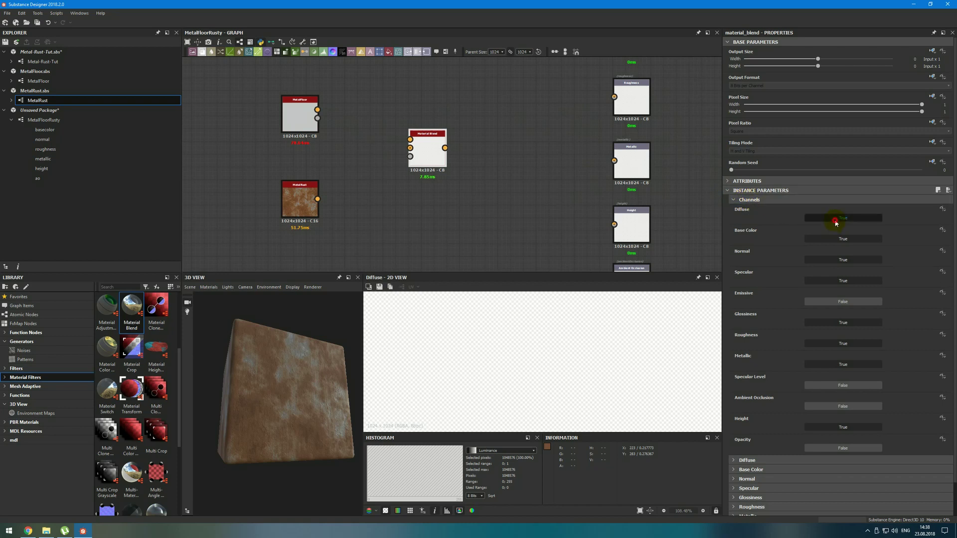
mouse_move(545, 111)
middle_down()
mouse_move(564, 139)
mouse_move(568, 175)
middle_up()
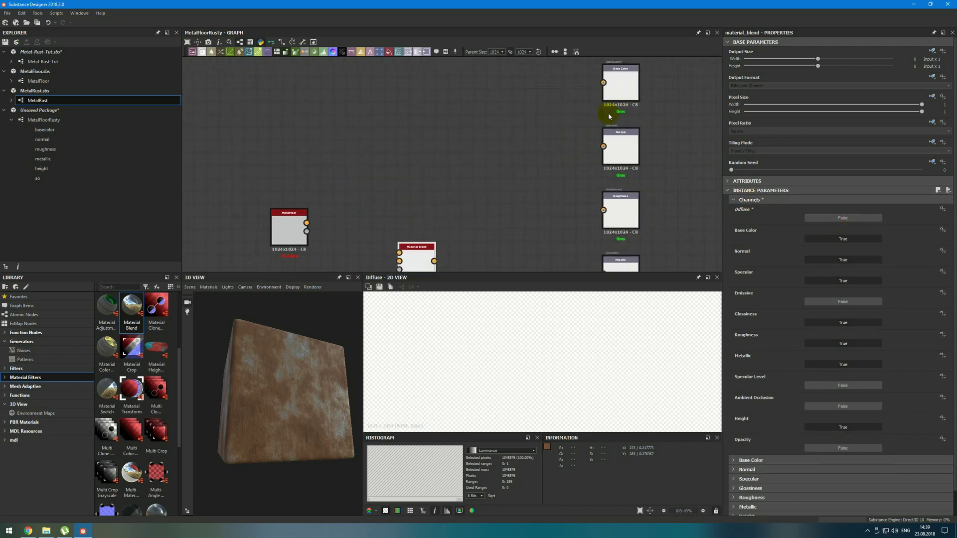
Set Material Blend's Specular and Glossiness channels to False and Ambient Occlusion to True
click(847, 280)
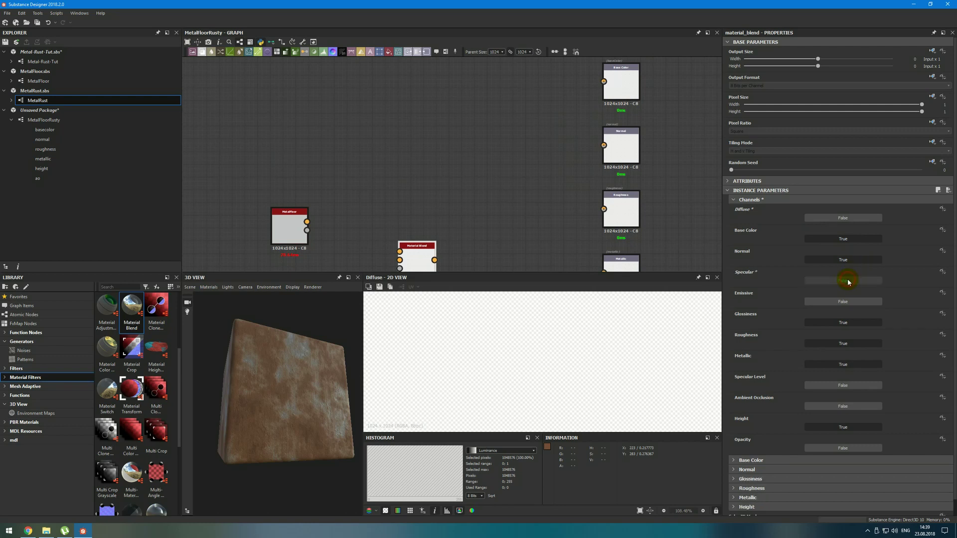
click(839, 321)
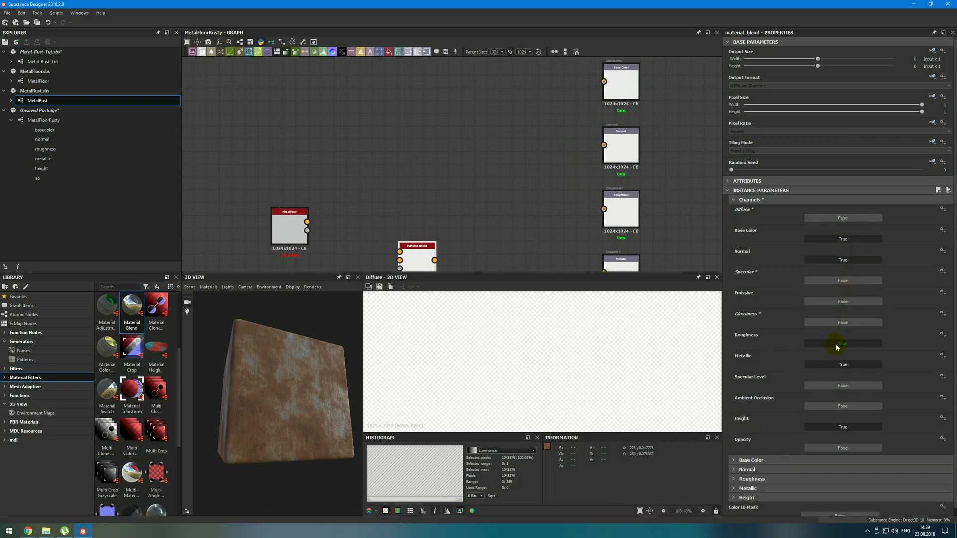
click(842, 409)
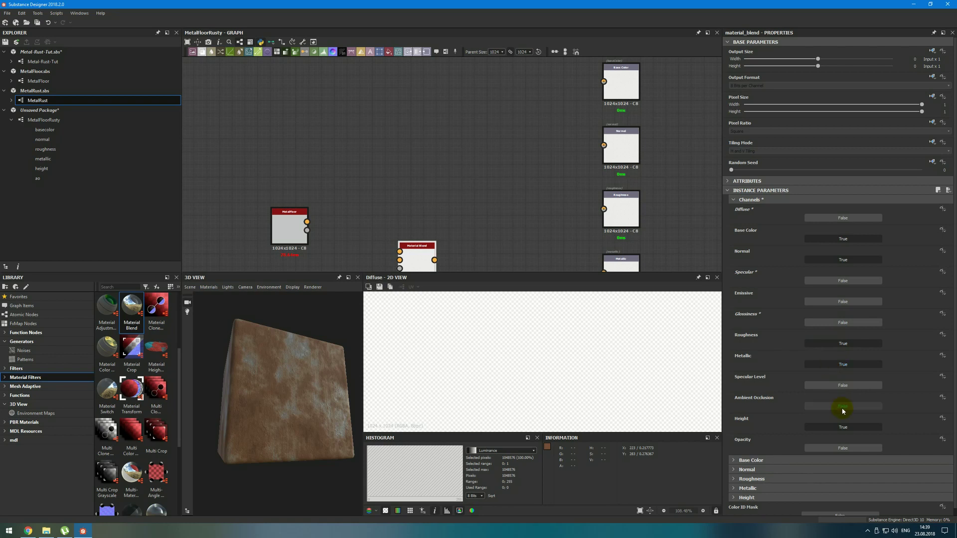
click(842, 408)
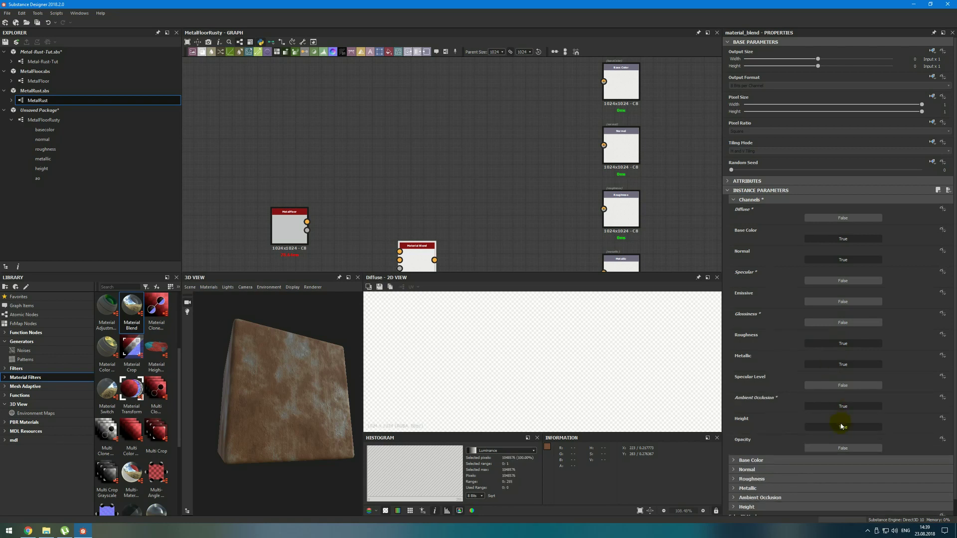
middle_drag(528, 222, 538, 124)
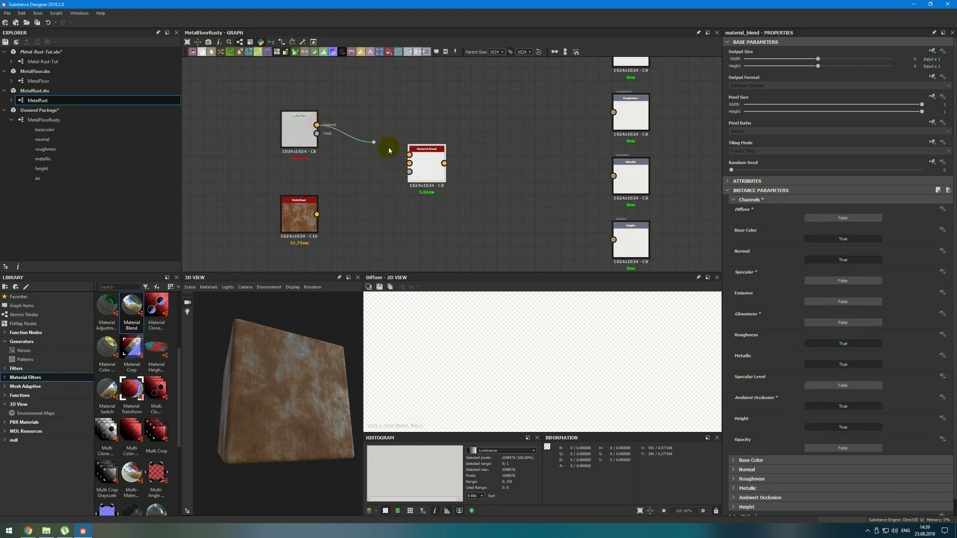
Connect MetalFloor and MetalRust to Material Blend's two material inputs and preview the result
drag(316, 125, 409, 154)
drag(317, 214, 409, 163)
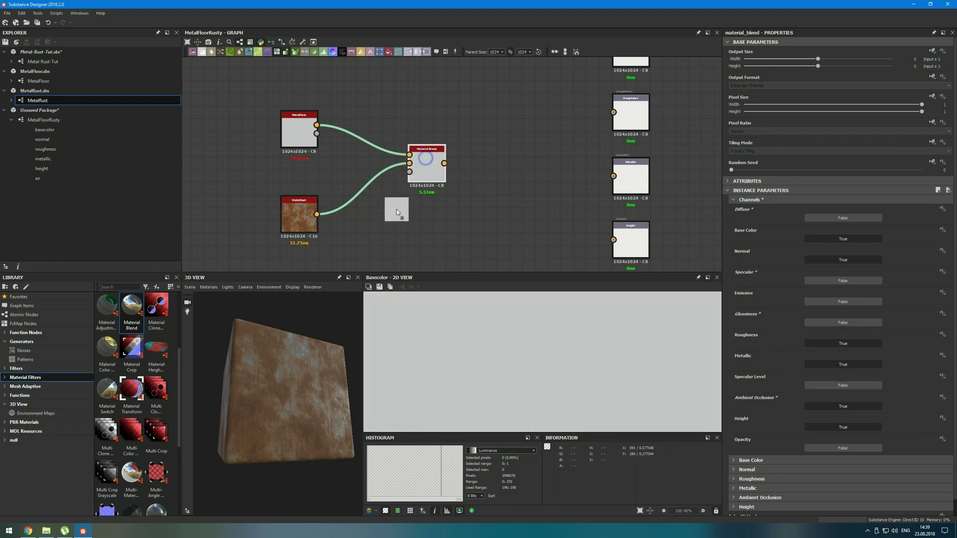
drag(294, 396, 295, 379)
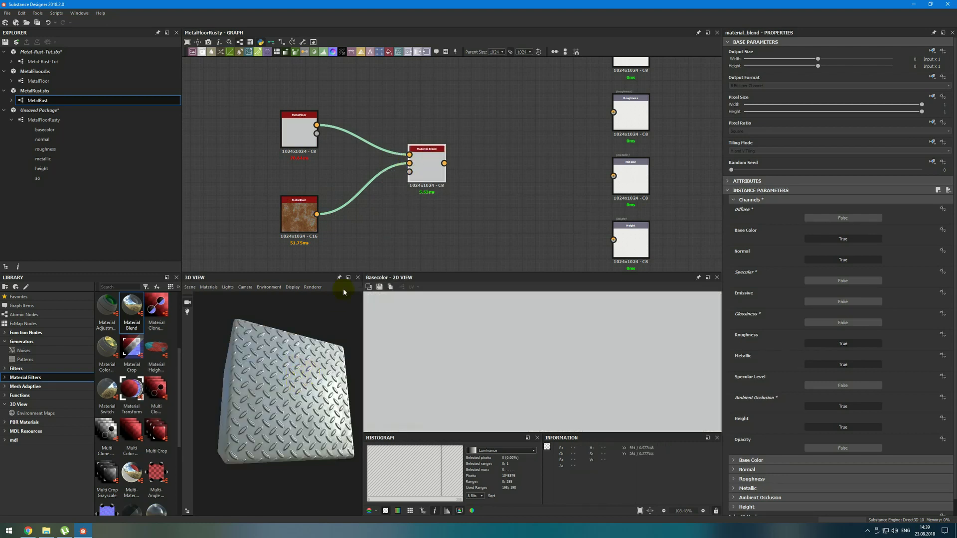
click(410, 198)
scroll(411, 198, up, 2)
middle_drag(427, 143, 447, 114)
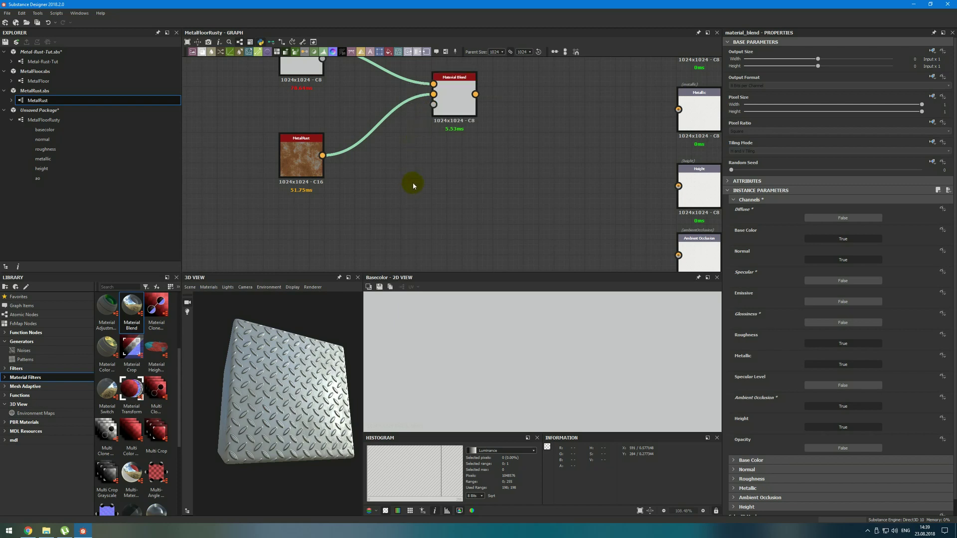
key(space)
Add a BnW Spots 3 node and connect it to Material Blend's mask input
text(bnw)
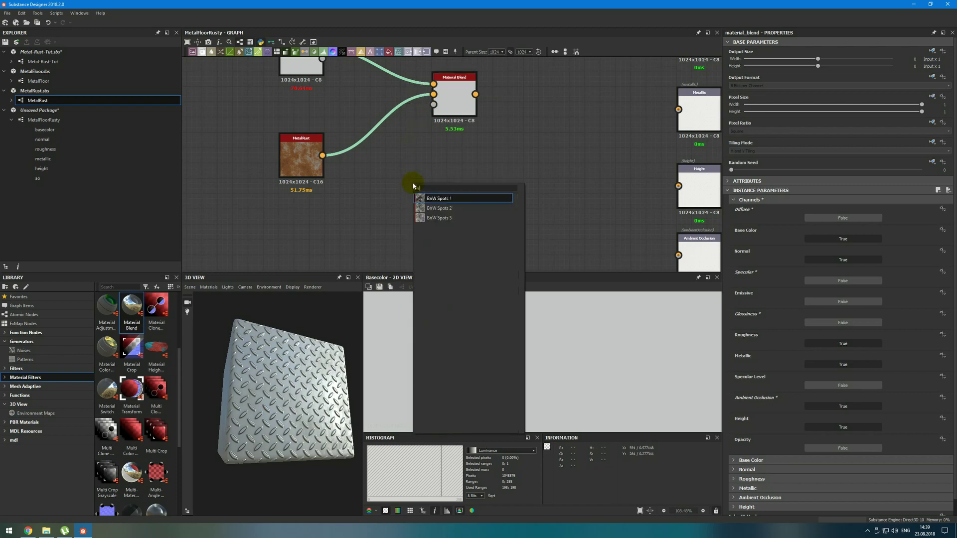
click(440, 218)
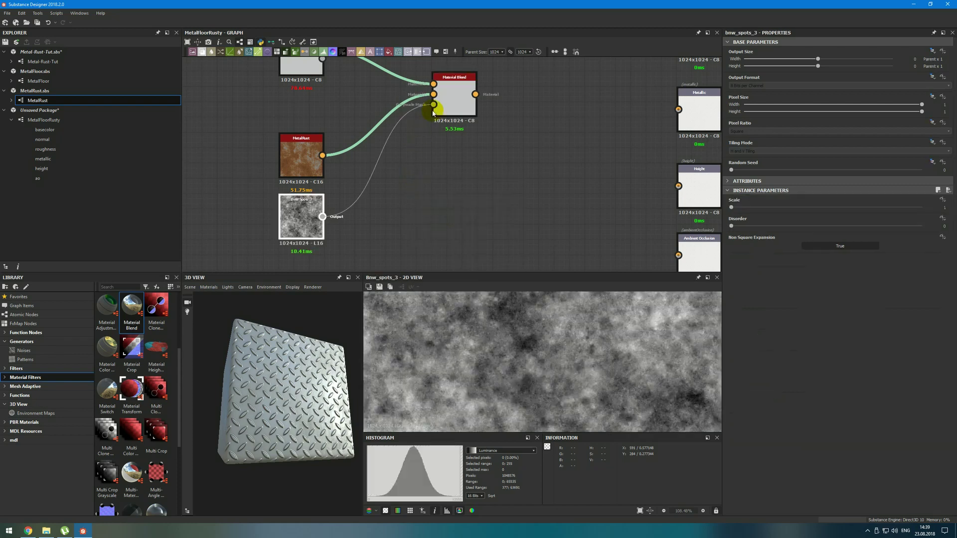
drag(322, 216, 433, 104)
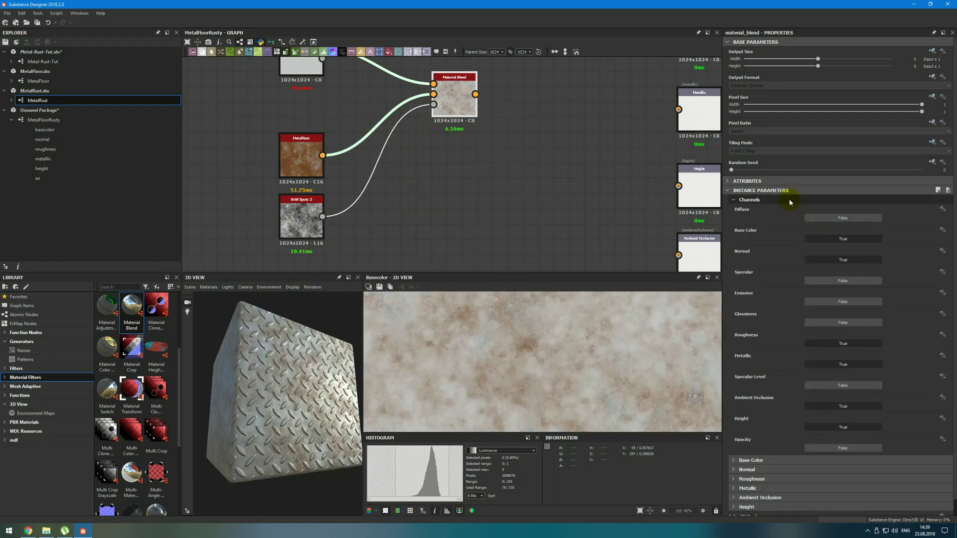
Keep the Material Blend's Base Color blending mode on Normal
click(790, 200)
click(773, 209)
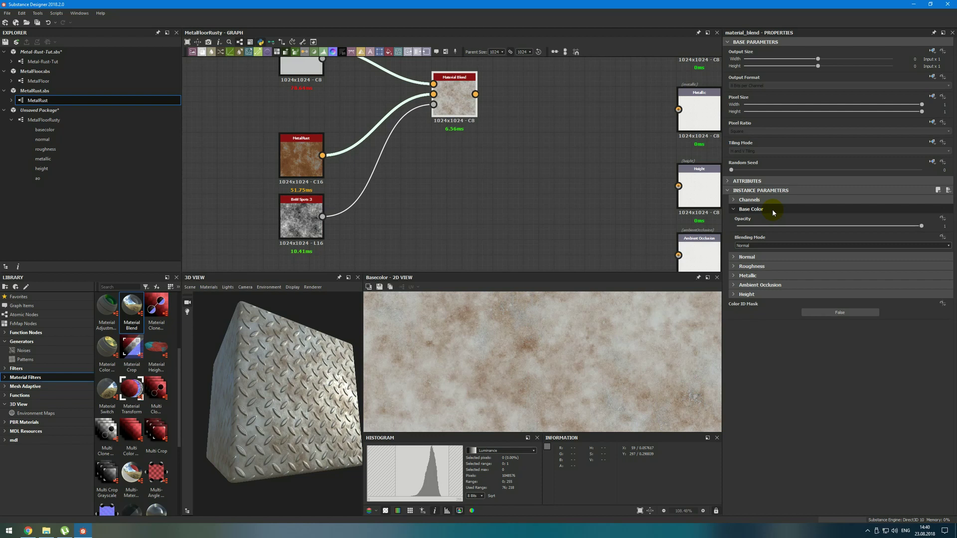
click(770, 246)
click(770, 246)
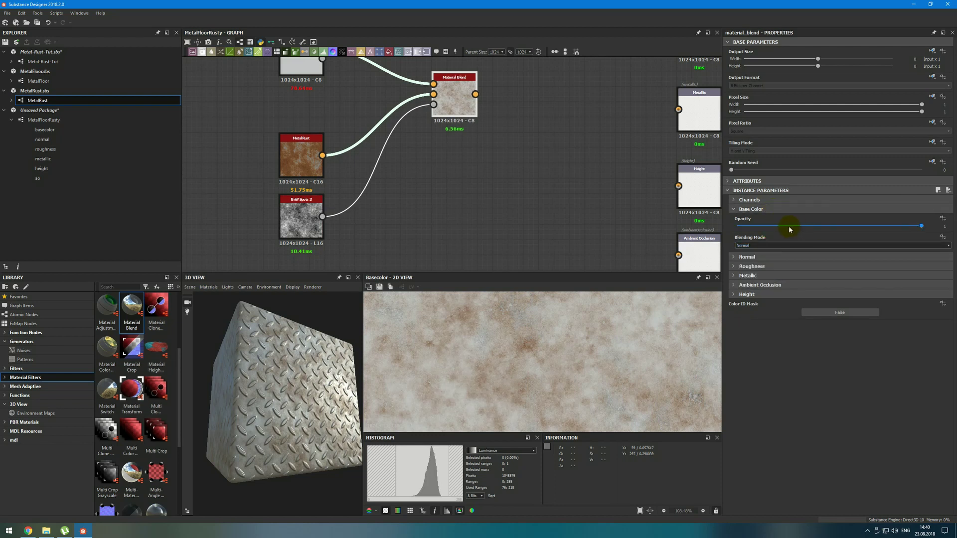
click(797, 209)
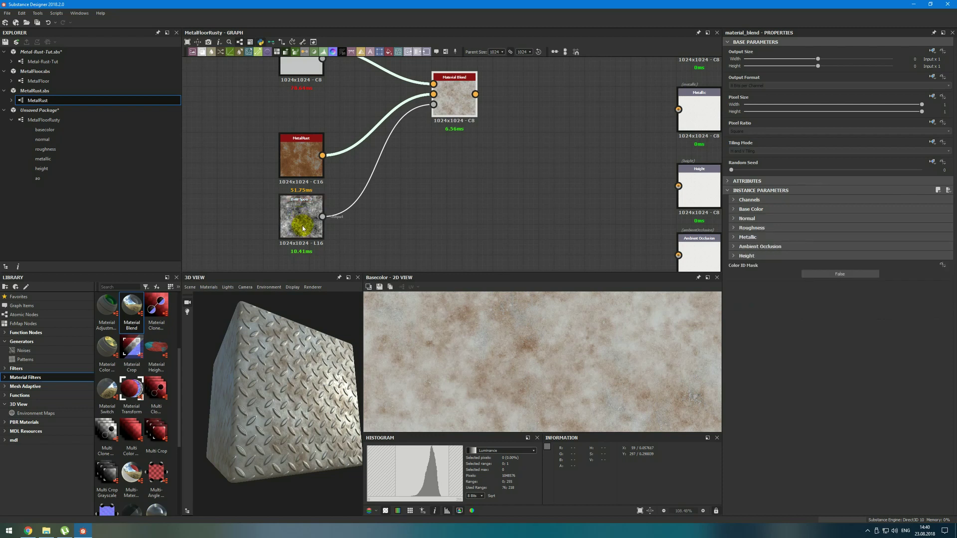
Insert a Histogram Scan between BnW Spots 3 and Material Blend
click(368, 161)
key(space)
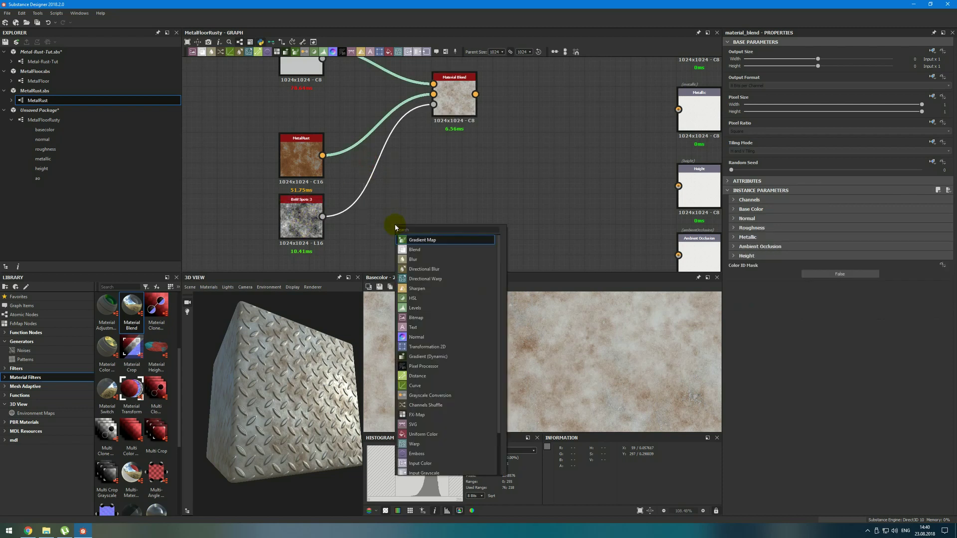
text(h)
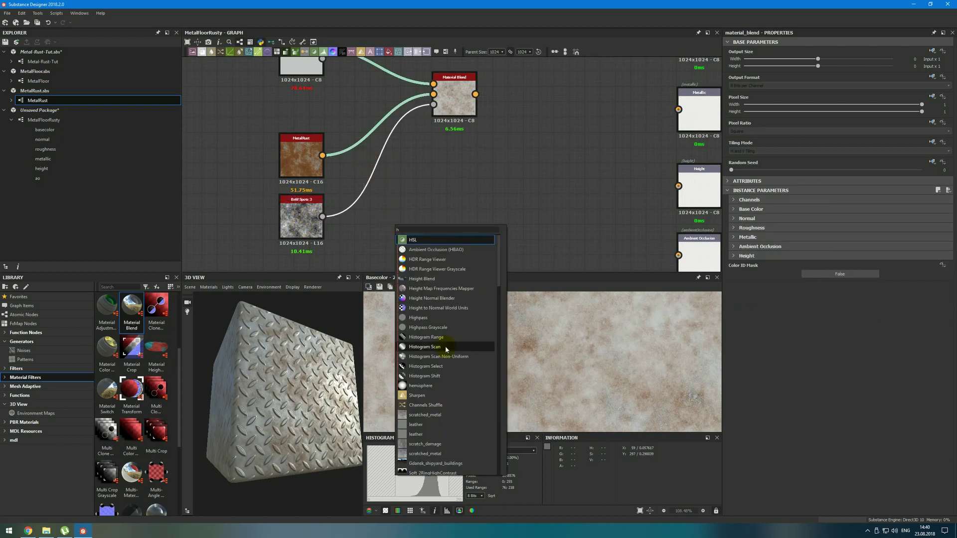
click(444, 346)
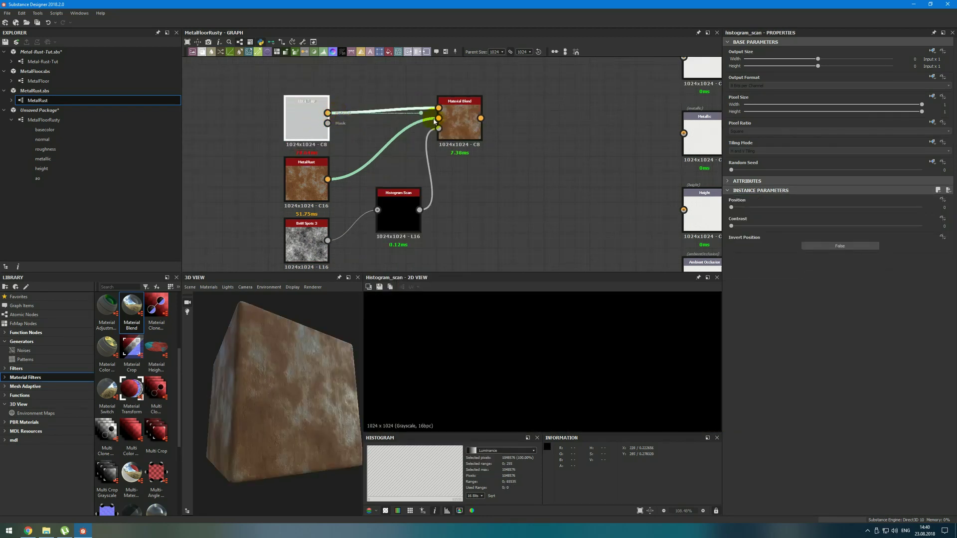
Swap the blend inputs so MetalRust feeds the top and MetalFloor the middle
drag(329, 113, 438, 118)
drag(327, 180, 438, 108)
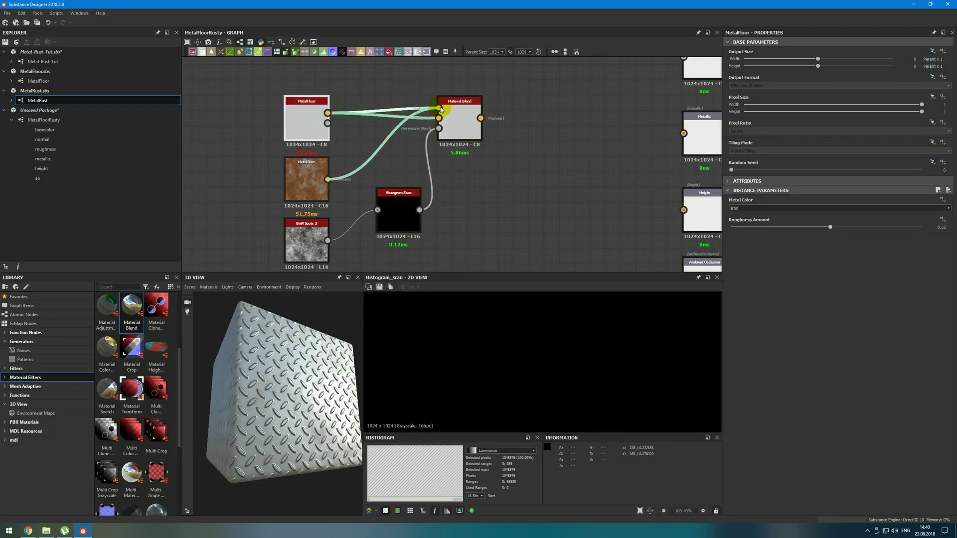
drag(307, 169, 299, 69)
drag(306, 120, 307, 150)
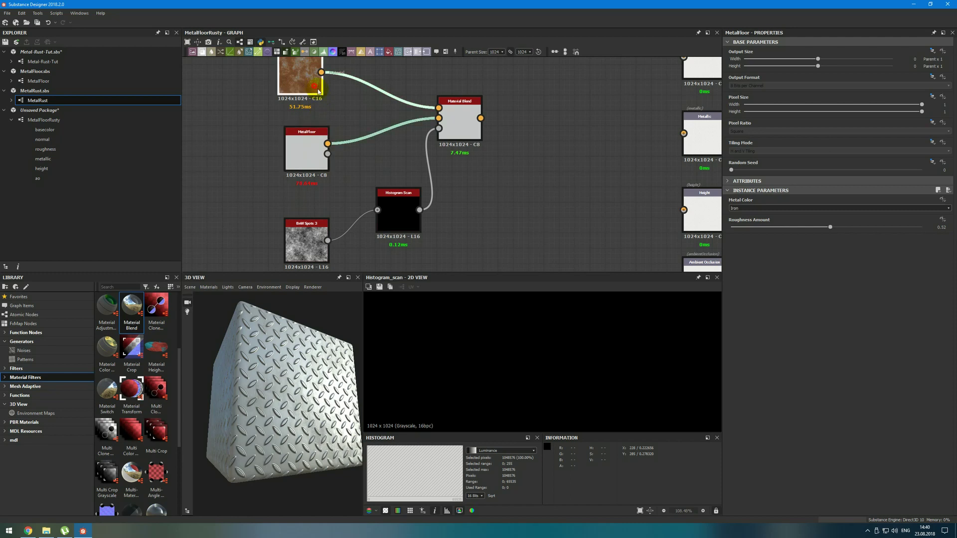
drag(302, 74, 308, 91)
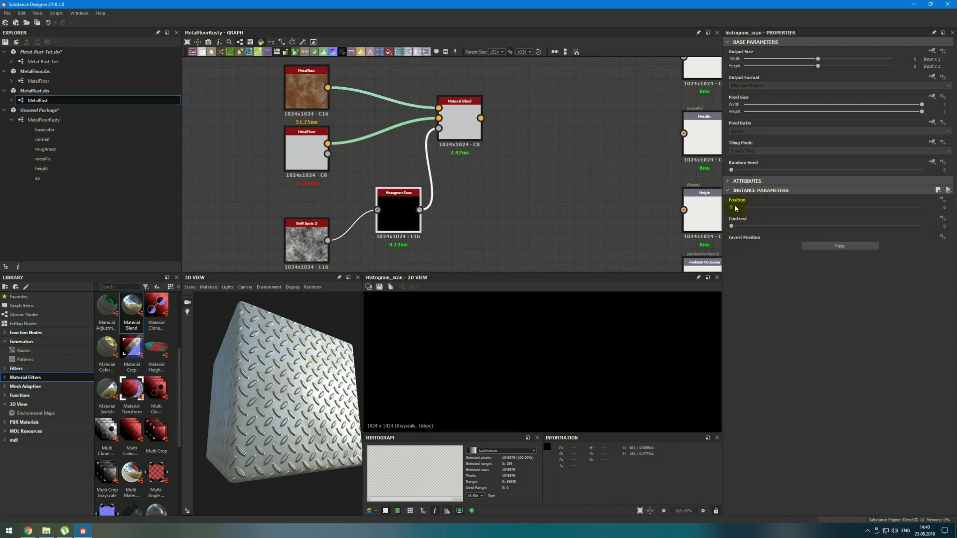
Set the Histogram Scan Position to 0.53 and Contrast to 0.74
drag(735, 208, 778, 207)
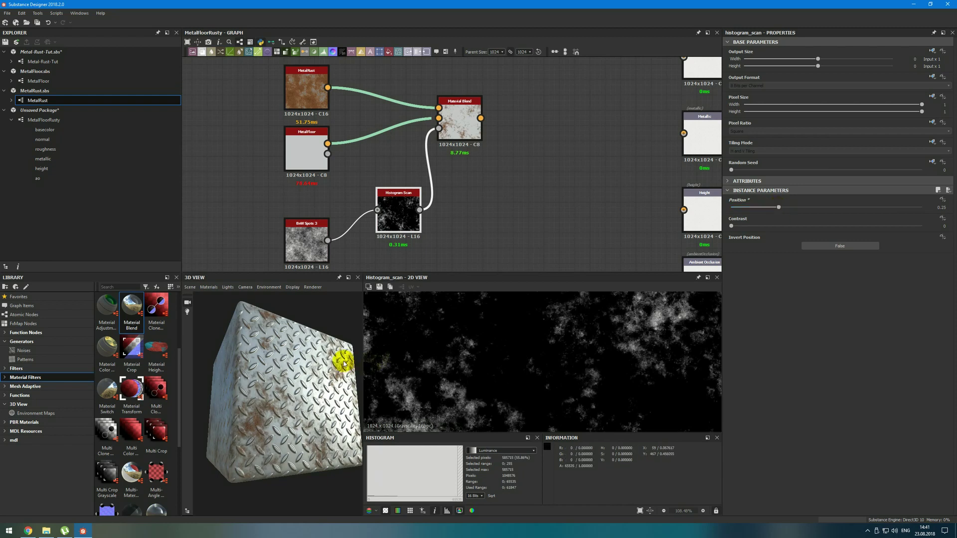
drag(224, 393, 299, 389)
drag(779, 207, 832, 207)
drag(737, 226, 848, 222)
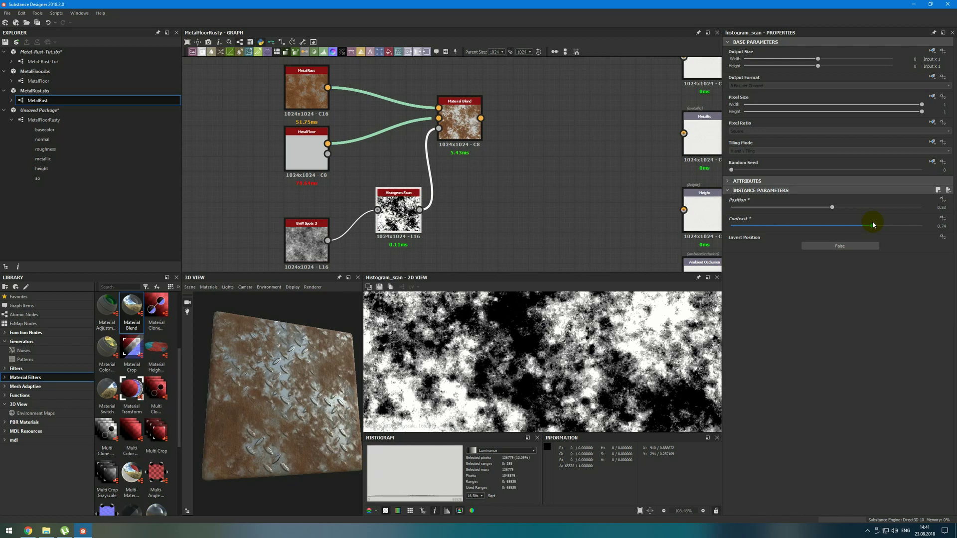
Switch links to Material mode and preview the blend's Normal, Roughness, Ambient Occlusion and Height outputs
double_click(470, 101)
scroll(470, 101, up, 3)
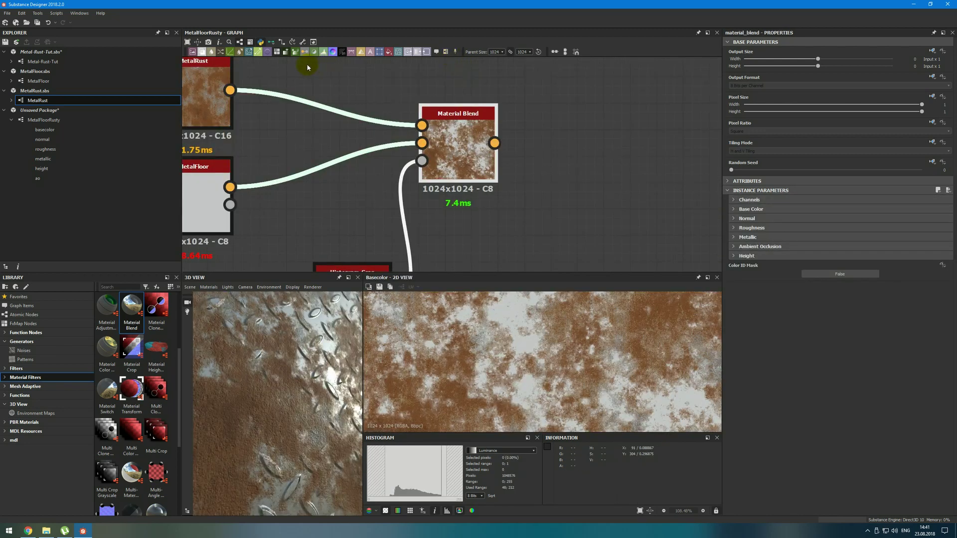
click(271, 43)
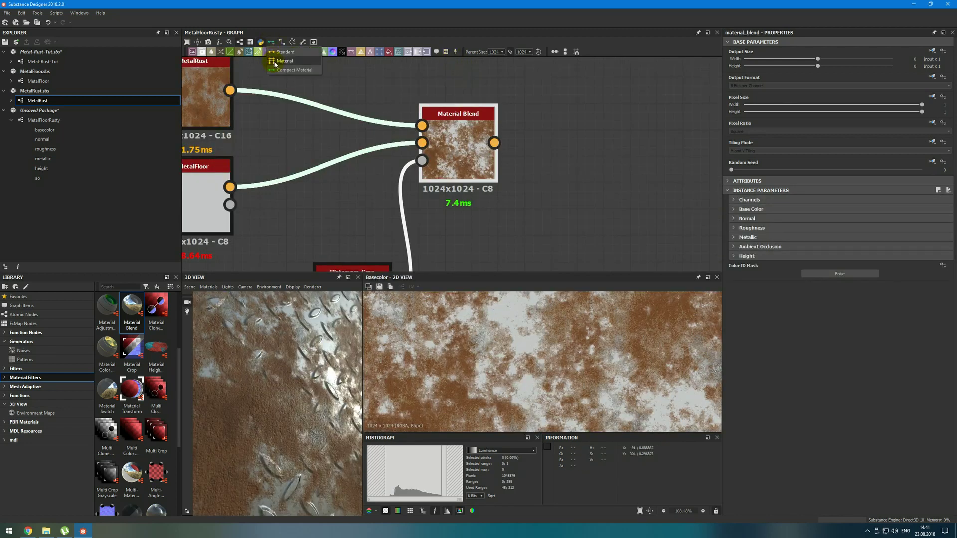
click(274, 62)
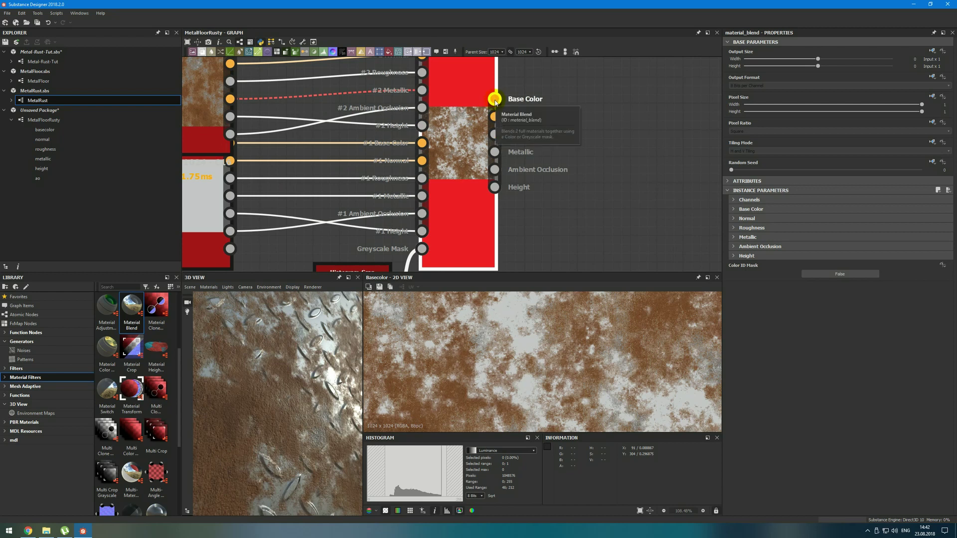
click(494, 117)
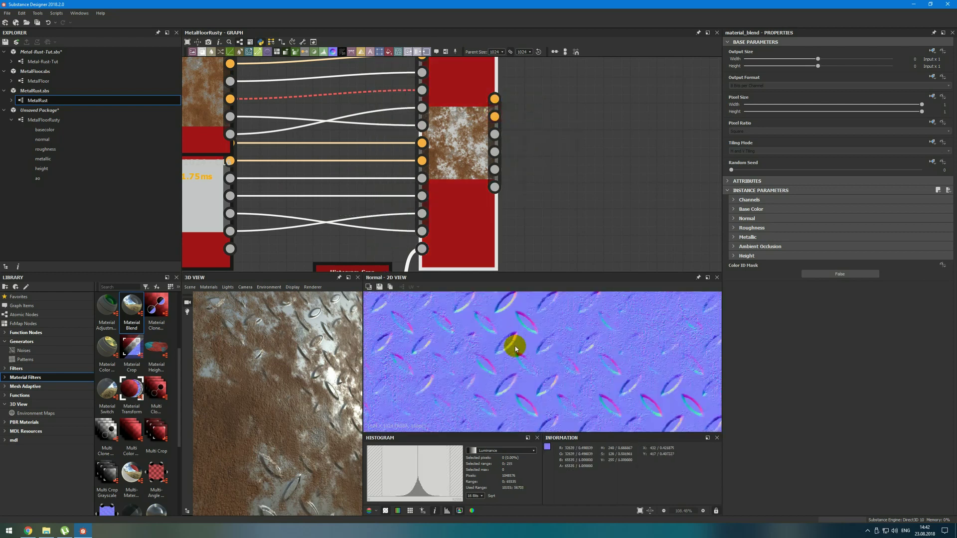
scroll(512, 349, down, 2)
scroll(512, 342, up, 1)
click(496, 135)
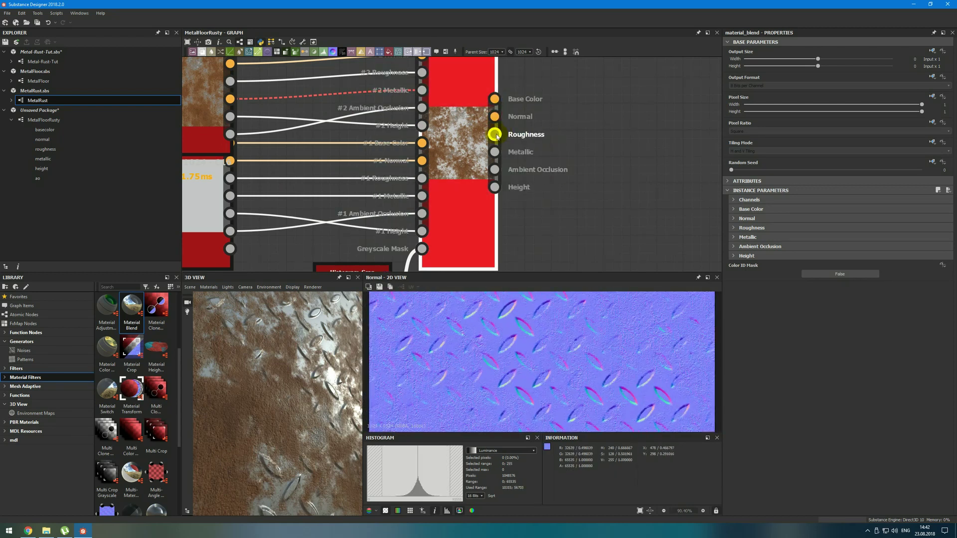
click(494, 169)
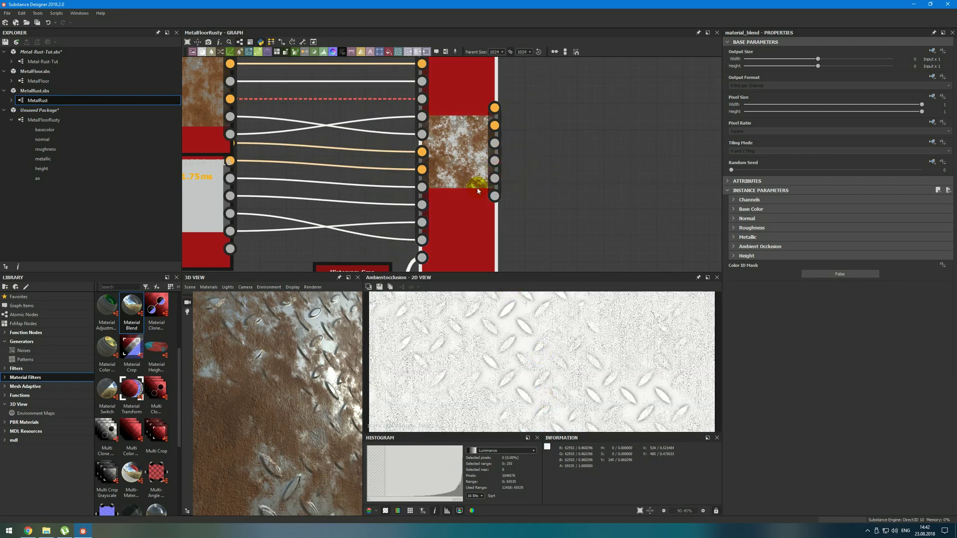
click(494, 196)
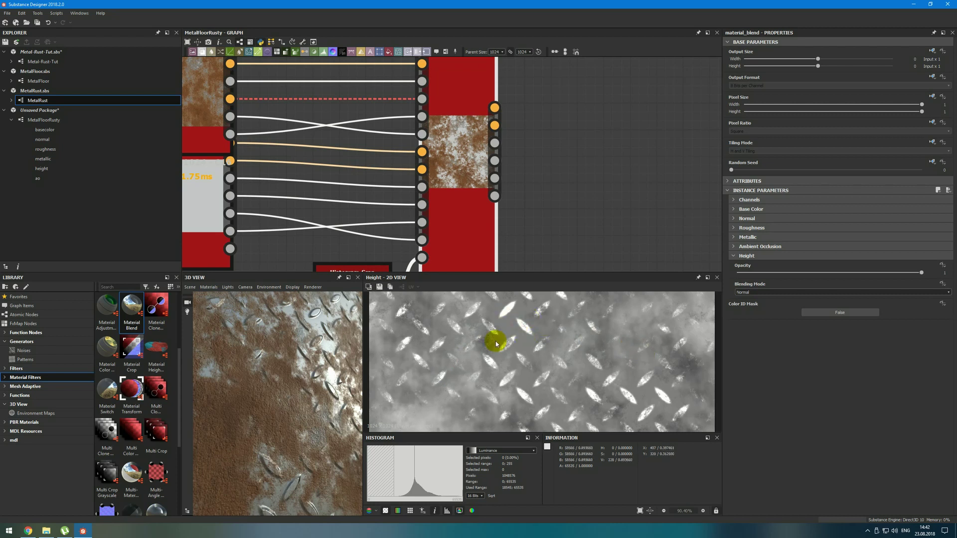
Set the Material Blend's Height opacity to 0
drag(848, 272, 680, 266)
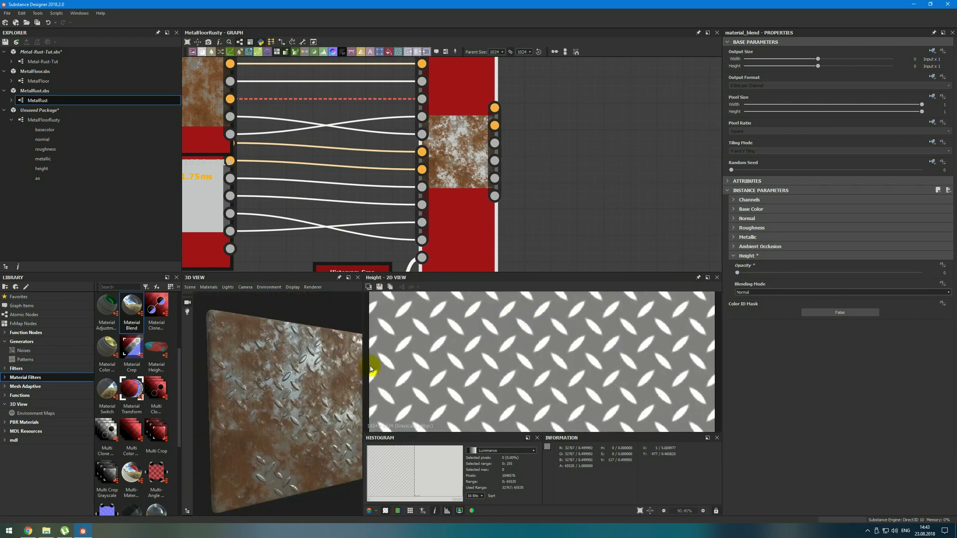
scroll(447, 88, down, 3)
click(271, 42)
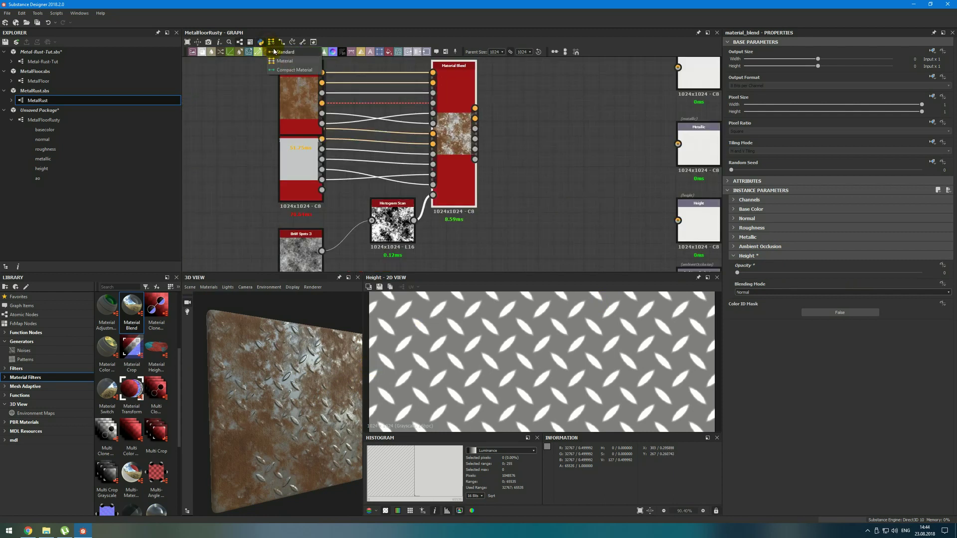
Feed Material Blend into a Material Color Blend masked by a new Dirt 1 node
click(294, 70)
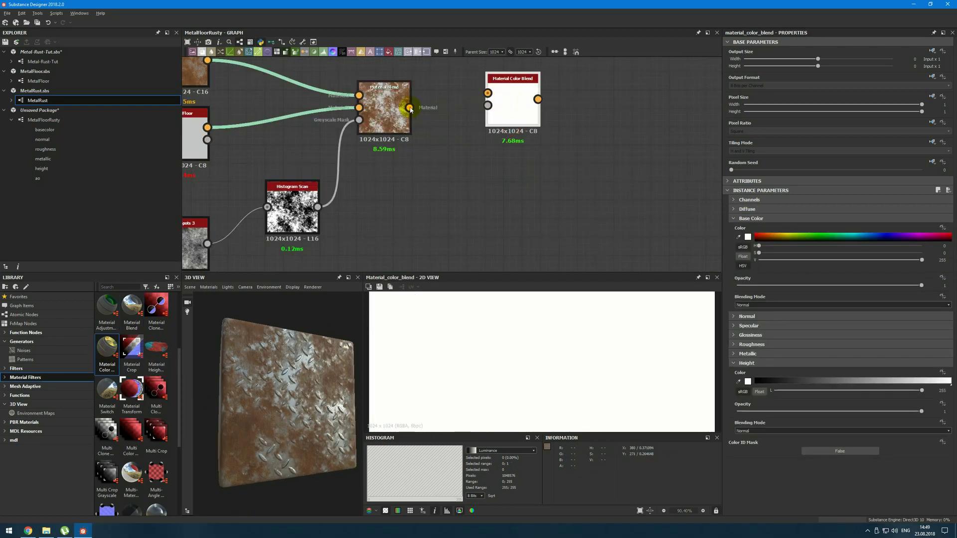
mouse_move(409, 107)
mouse_down()
mouse_move(487, 93)
mouse_move(518, 115)
mouse_up()
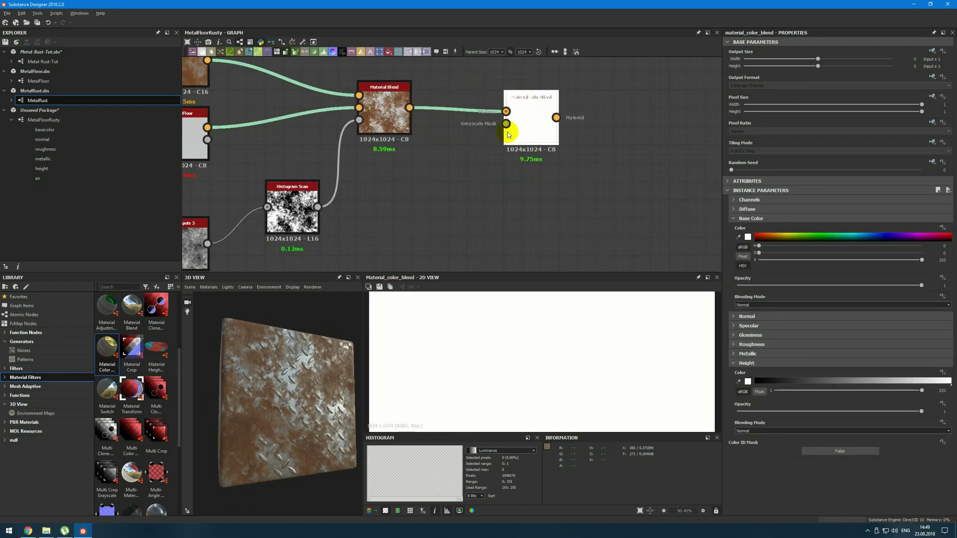
key(space)
text(d)
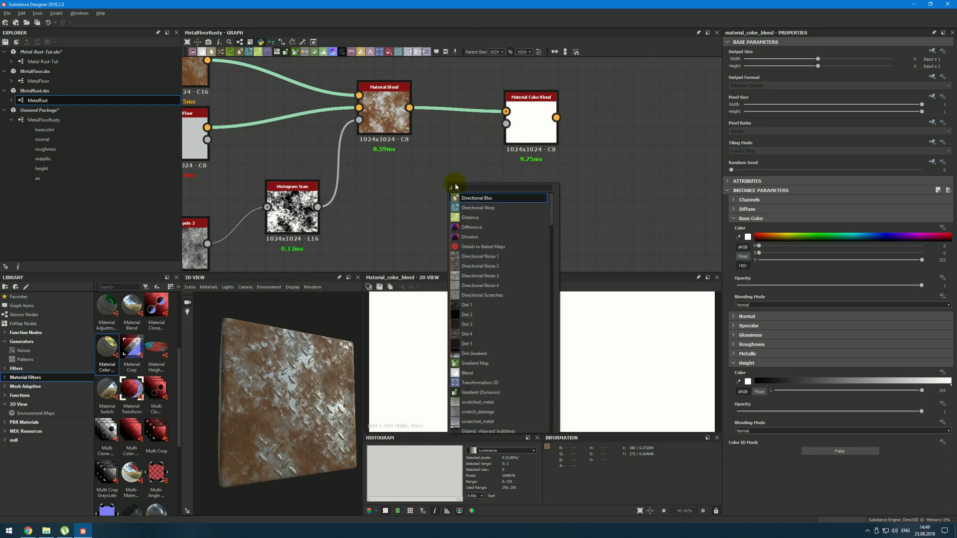
click(486, 304)
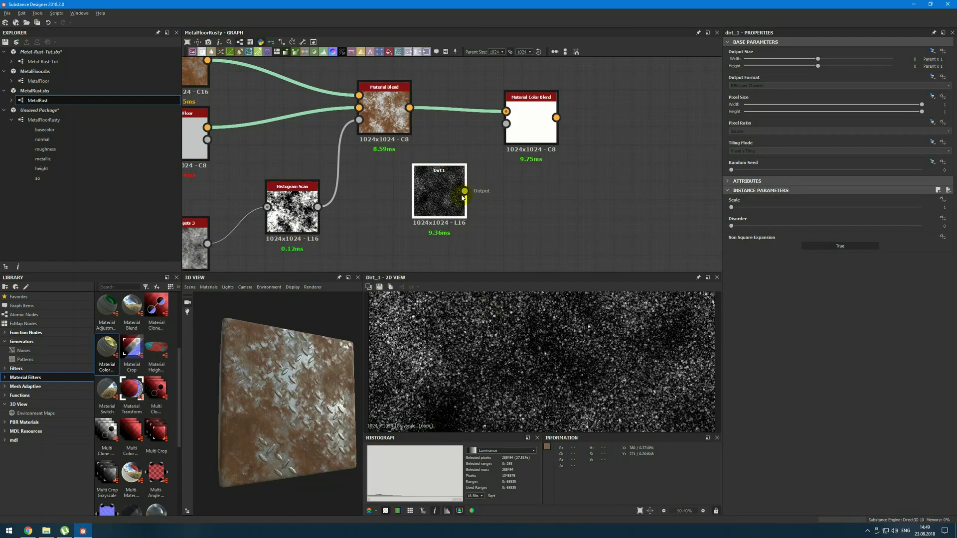
drag(464, 191, 506, 123)
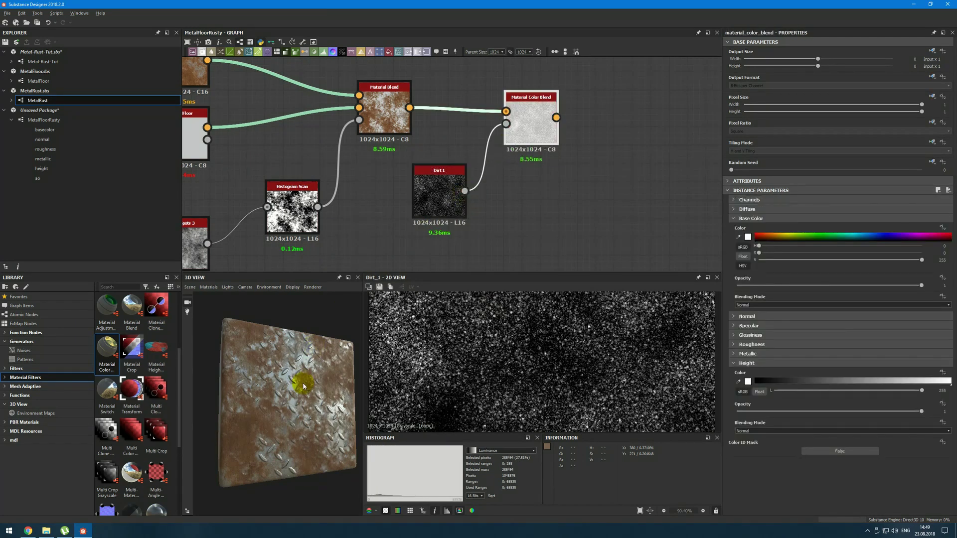
mouse_move(276, 367)
mouse_down()
mouse_move(315, 388)
mouse_move(332, 375)
mouse_up()
Turn off the Diffuse, Specular and Glossiness channels and turn on Ambient Occlusion
click(770, 199)
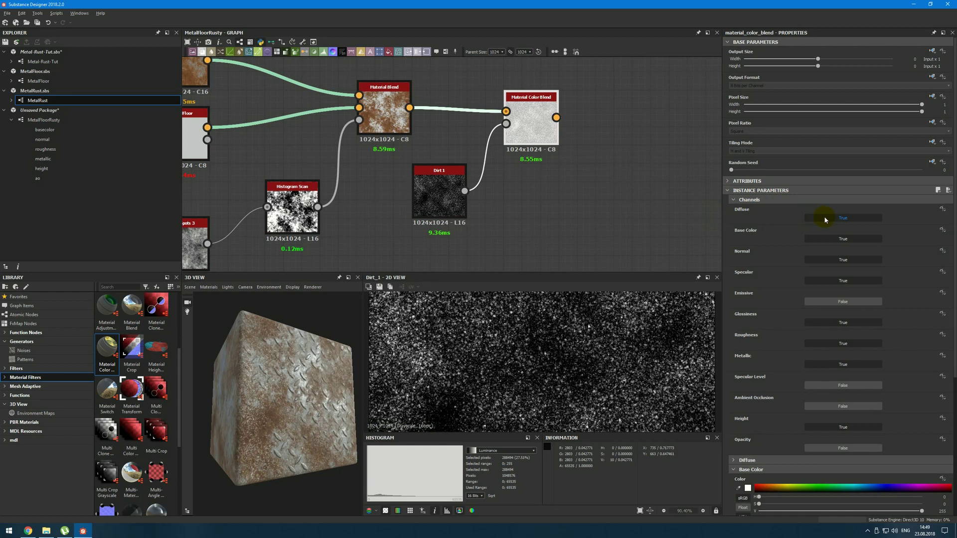
click(856, 220)
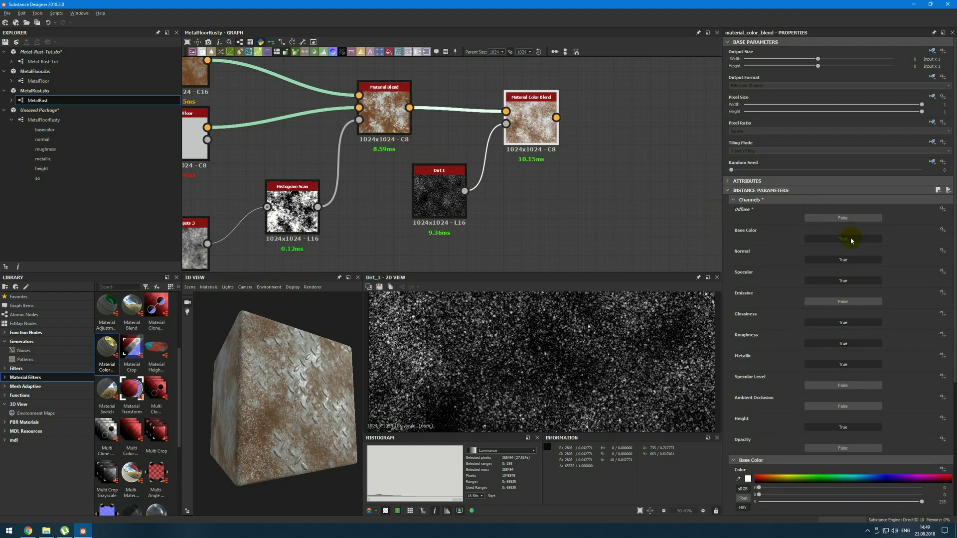
click(828, 282)
click(842, 321)
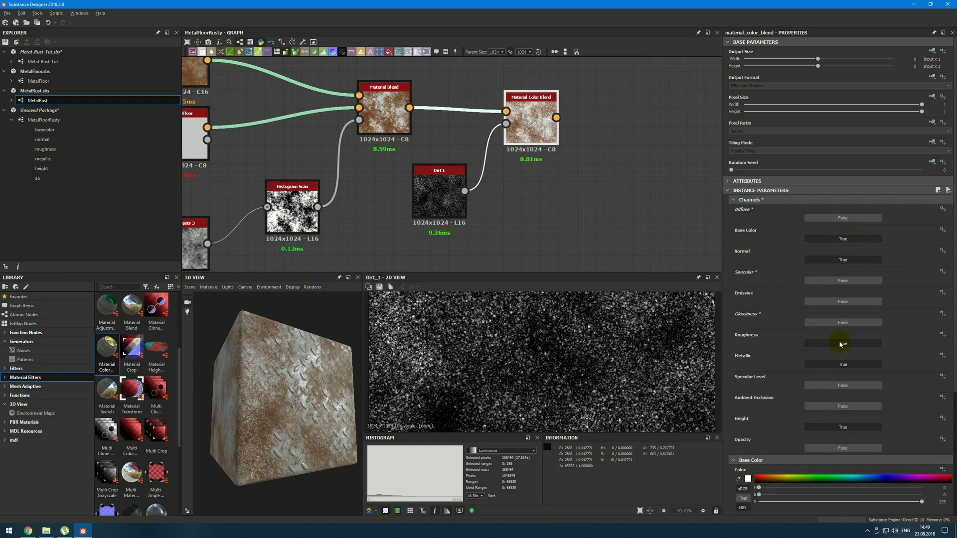
click(835, 408)
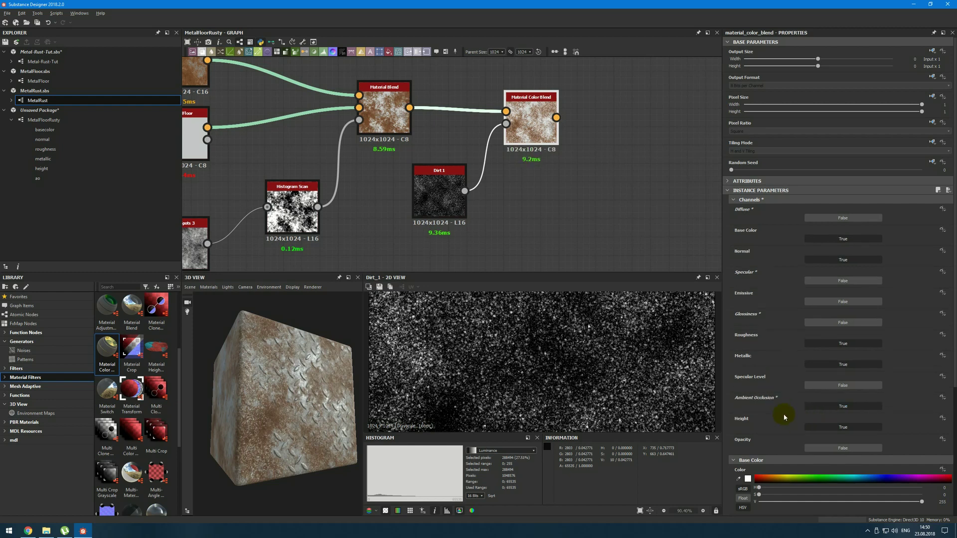
click(785, 199)
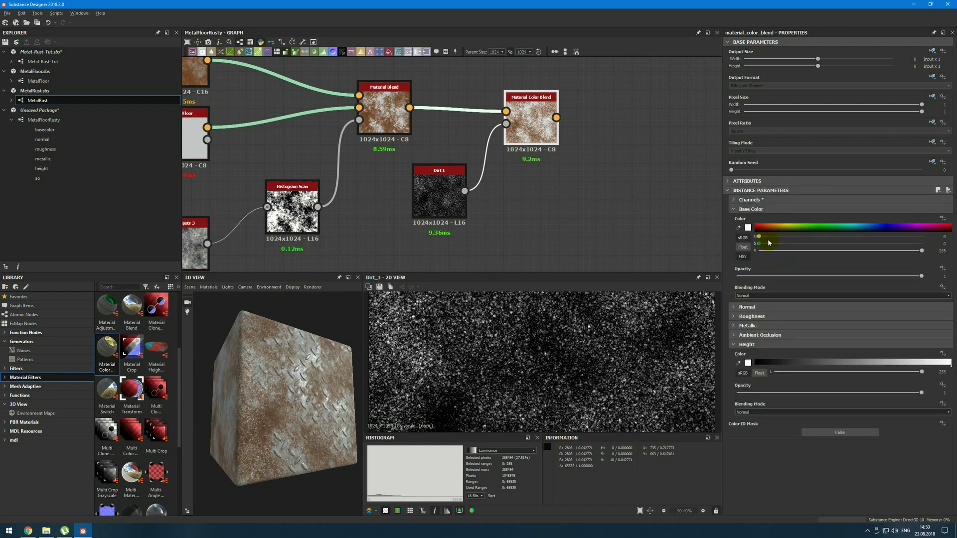
Darken the dirt base colour and blend it with Min at 0.68 opacity
scroll(264, 379, up, 5)
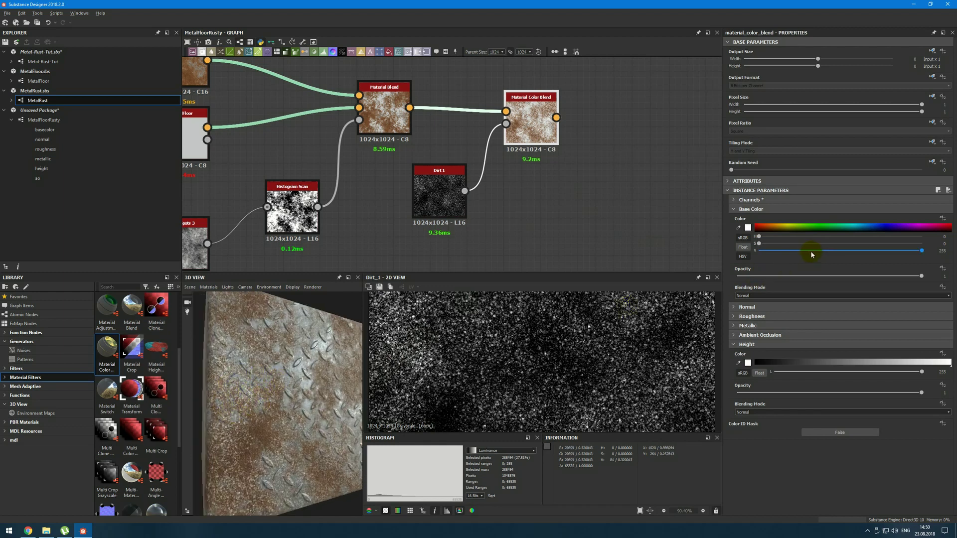
click(743, 256)
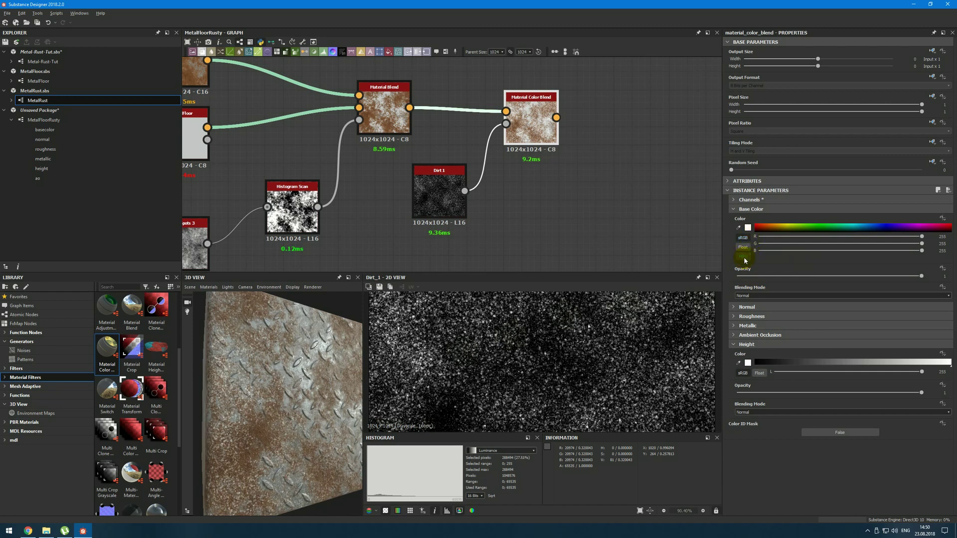
click(744, 258)
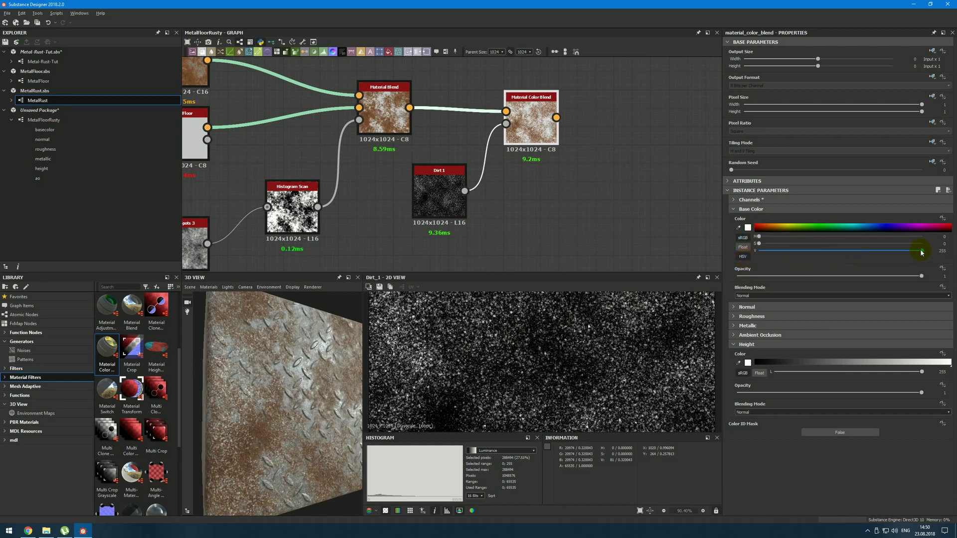
drag(920, 251, 802, 250)
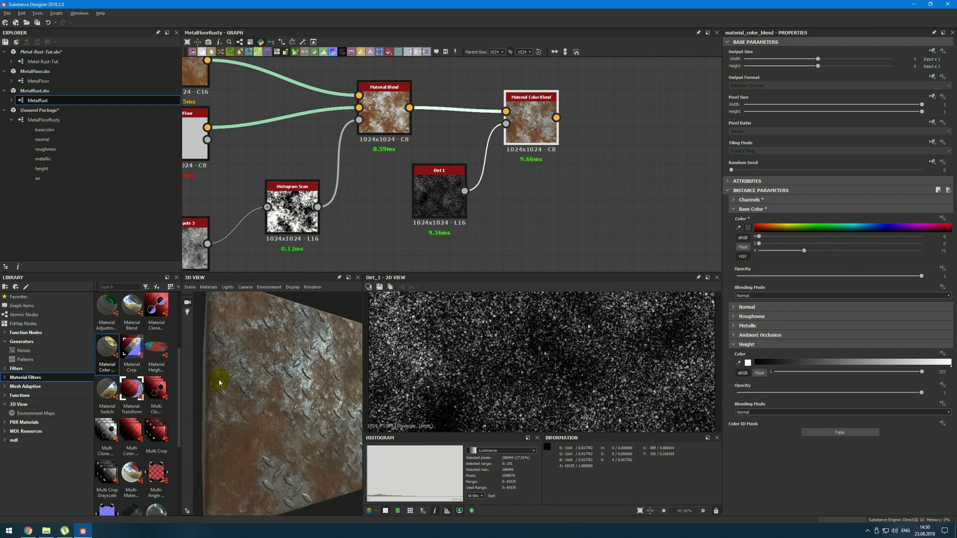
click(758, 297)
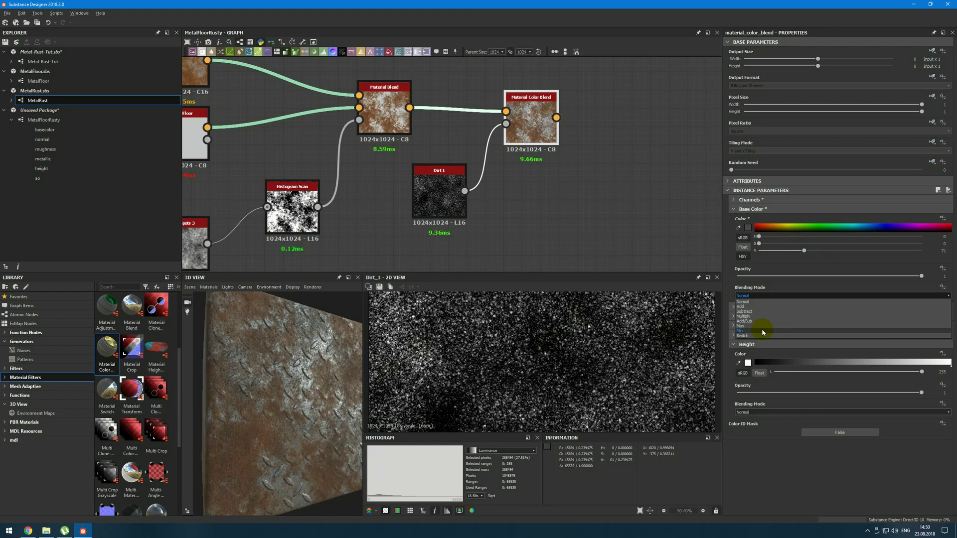
click(761, 330)
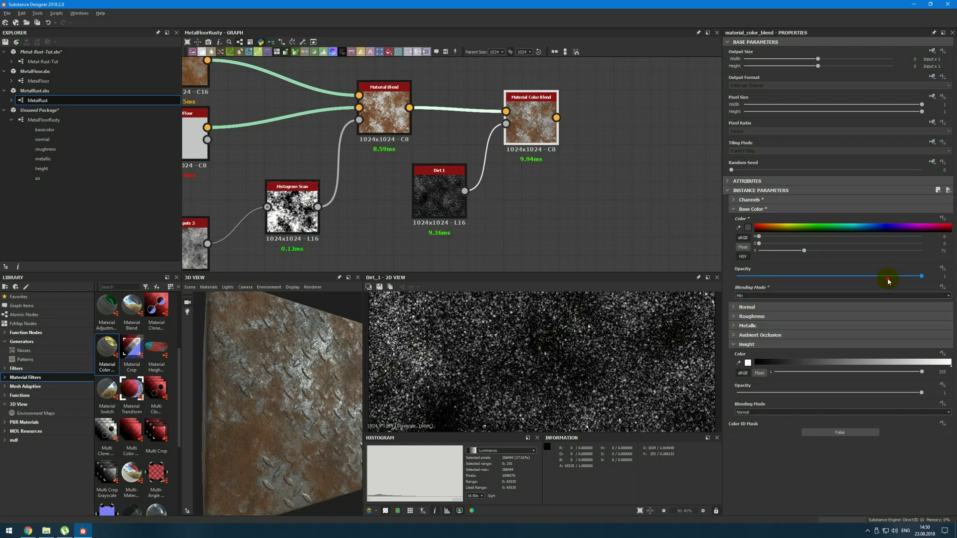
drag(888, 277, 862, 277)
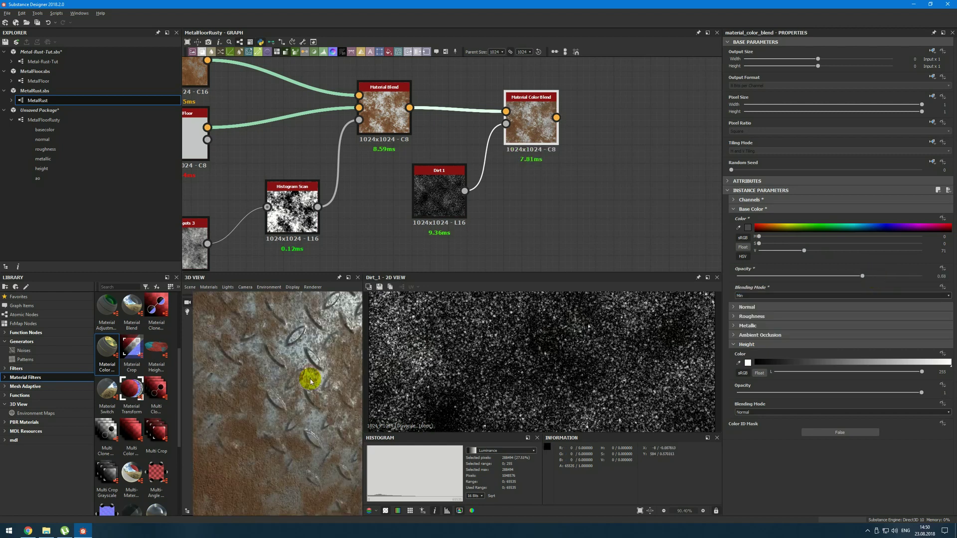
drag(310, 376, 311, 381)
Expand the nodes to show all ports and preview the Base Color and Normal outputs
click(766, 209)
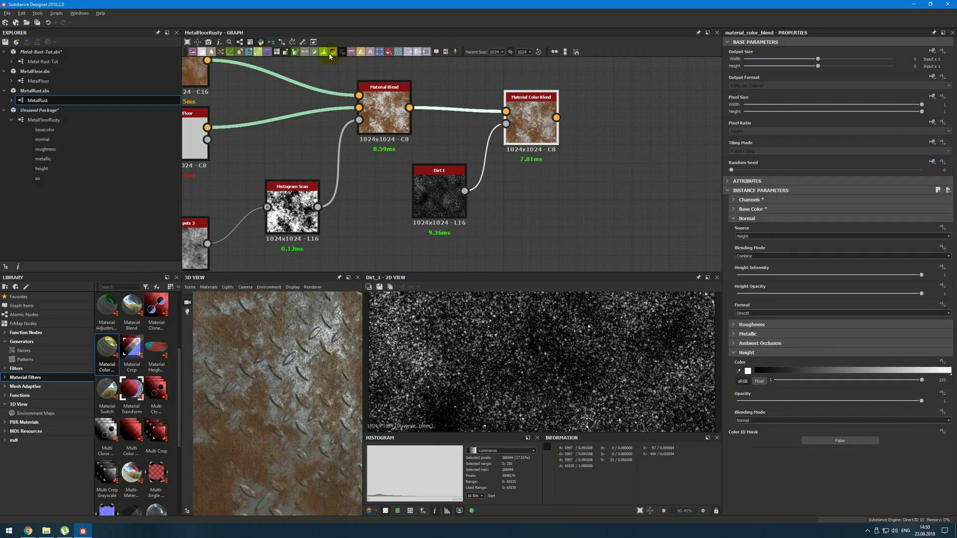
click(271, 42)
click(556, 87)
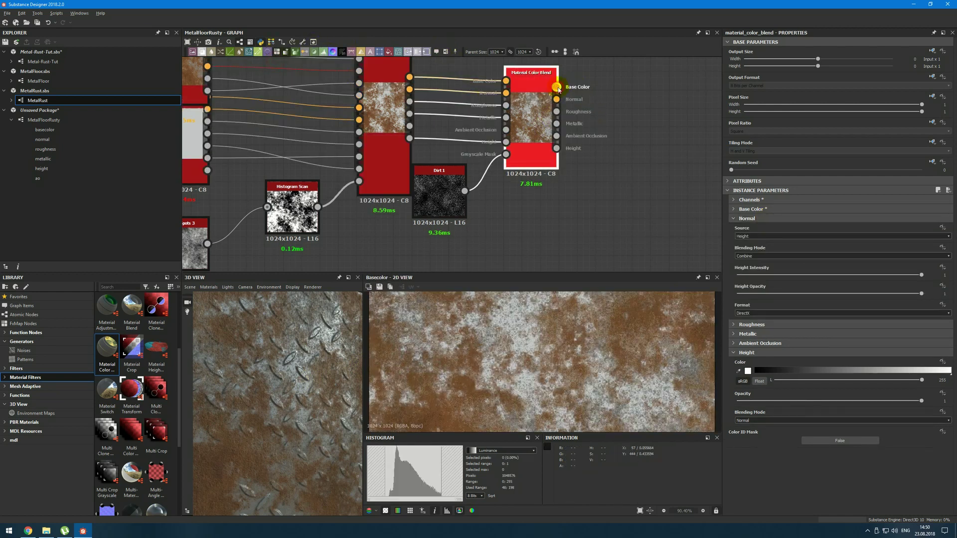
scroll(577, 331, down, 1)
scroll(577, 331, down, 4)
scroll(576, 337, up, 5)
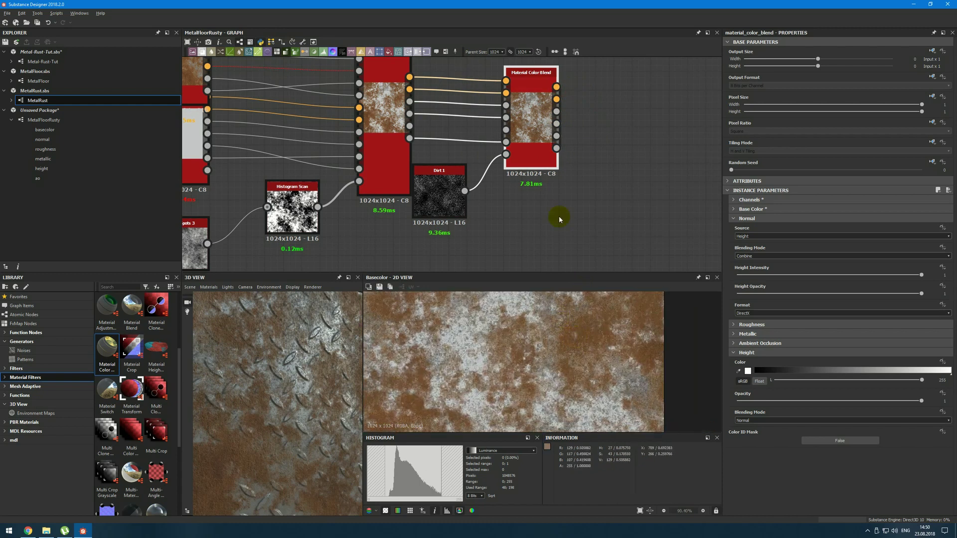
click(556, 112)
Preview the Roughness output and set the dirt roughness value to 226
scroll(491, 378, down, 3)
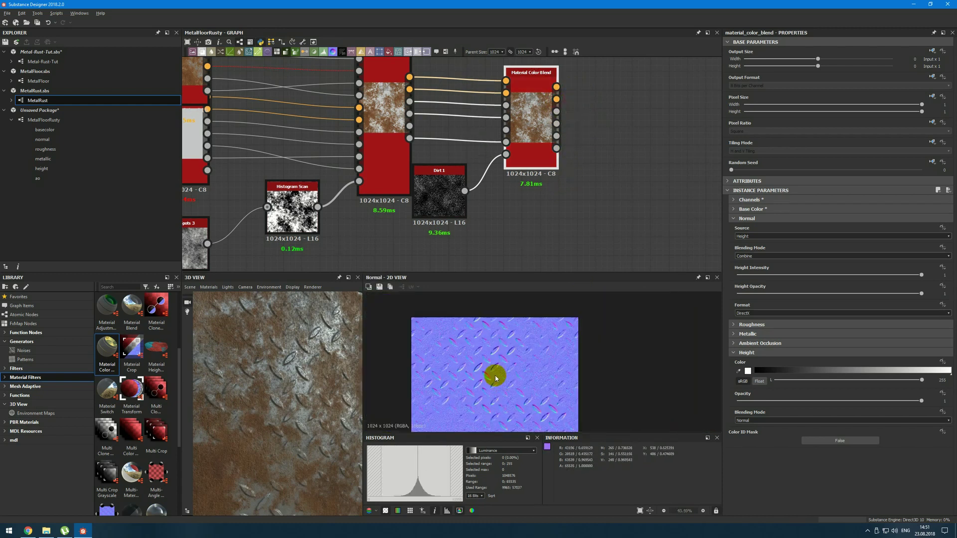
scroll(495, 374, up, 3)
scroll(495, 375, down, 3)
scroll(501, 359, up, 3)
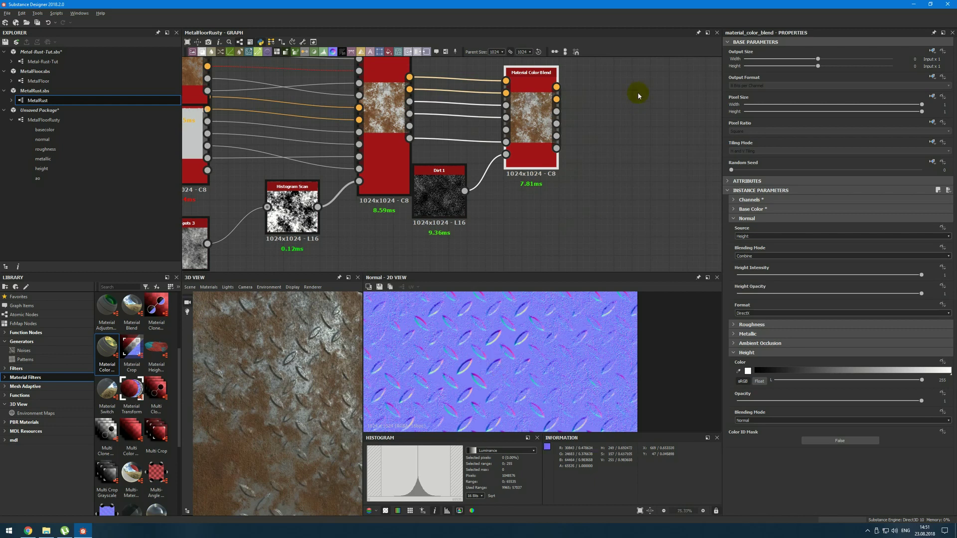
click(557, 123)
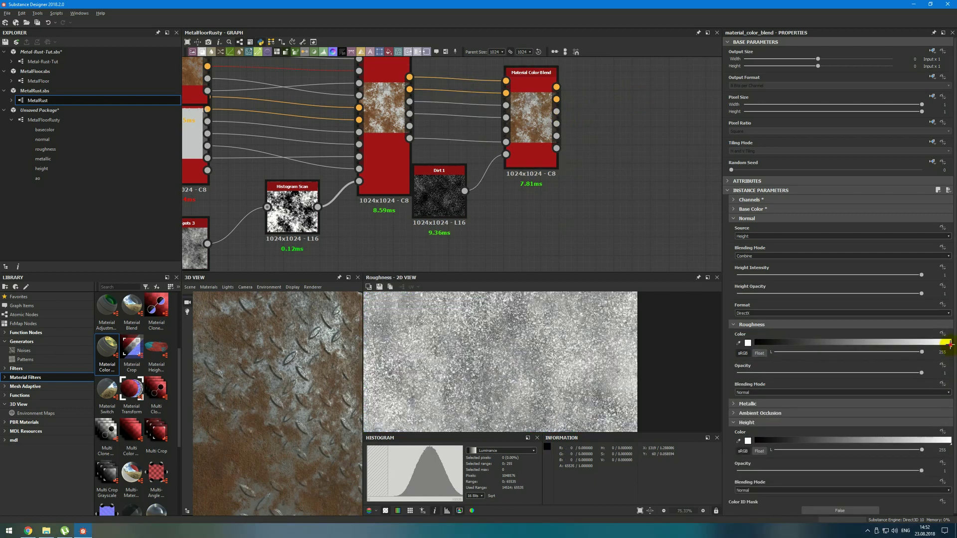
drag(949, 343, 931, 341)
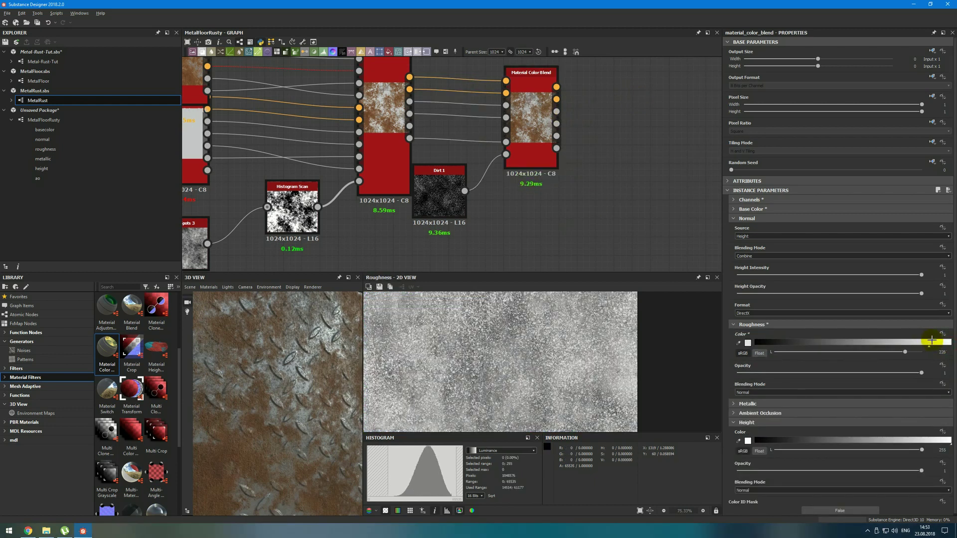
click(904, 324)
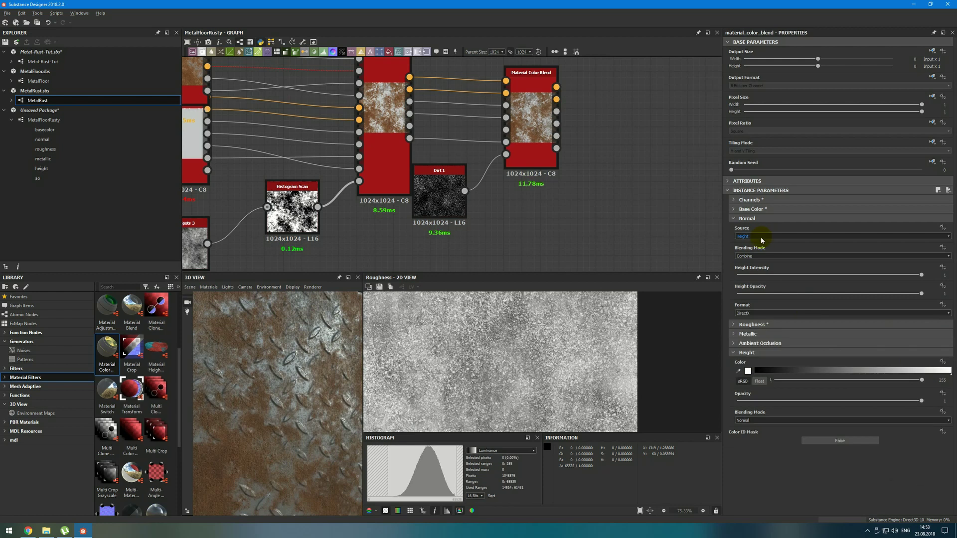
Change the dirt Normal source from Height to Mask
click(761, 237)
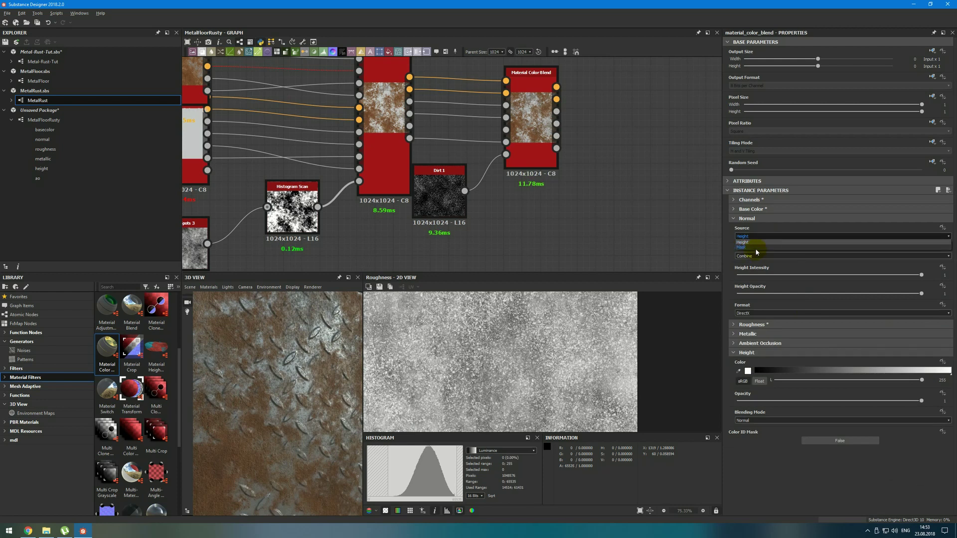
click(756, 247)
scroll(558, 99, up, 1)
scroll(559, 100, up, 1)
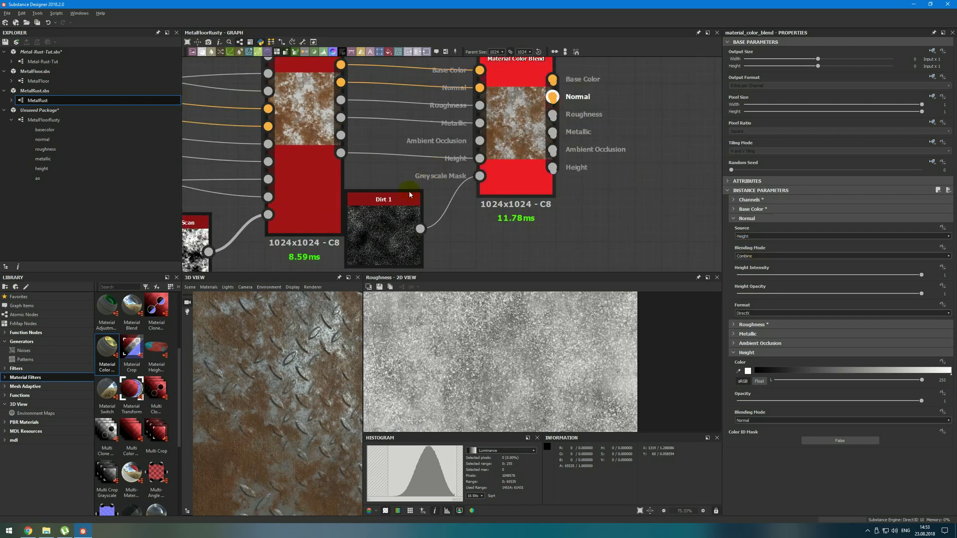
click(437, 207)
click(513, 97)
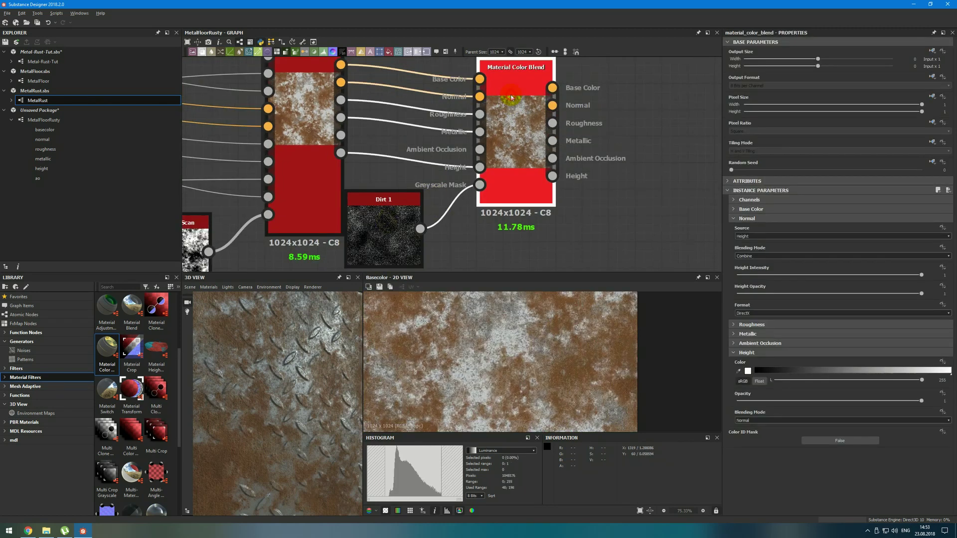
click(764, 237)
click(757, 244)
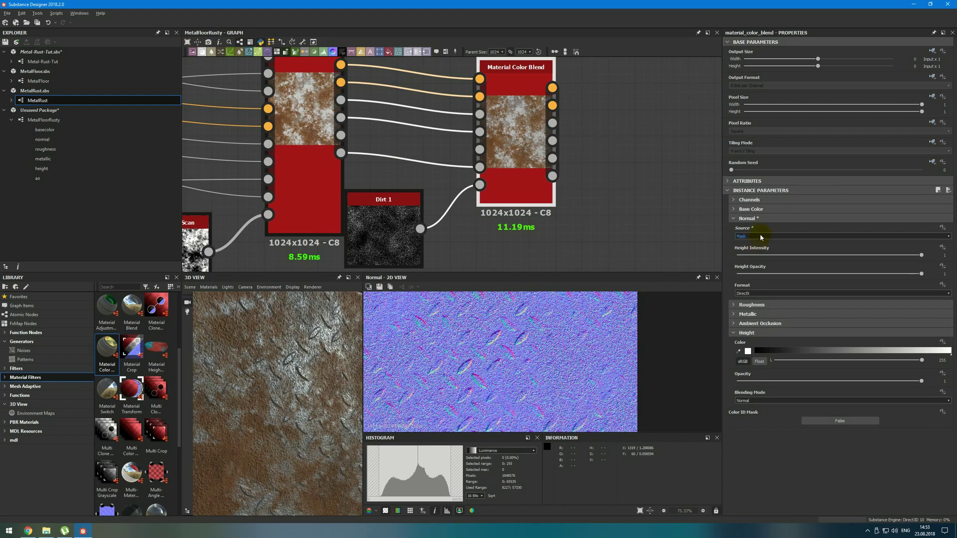
Inspect the Metallic and Ambient Occlusion dirt settings, then preview the Height map fitted in 2D
click(759, 238)
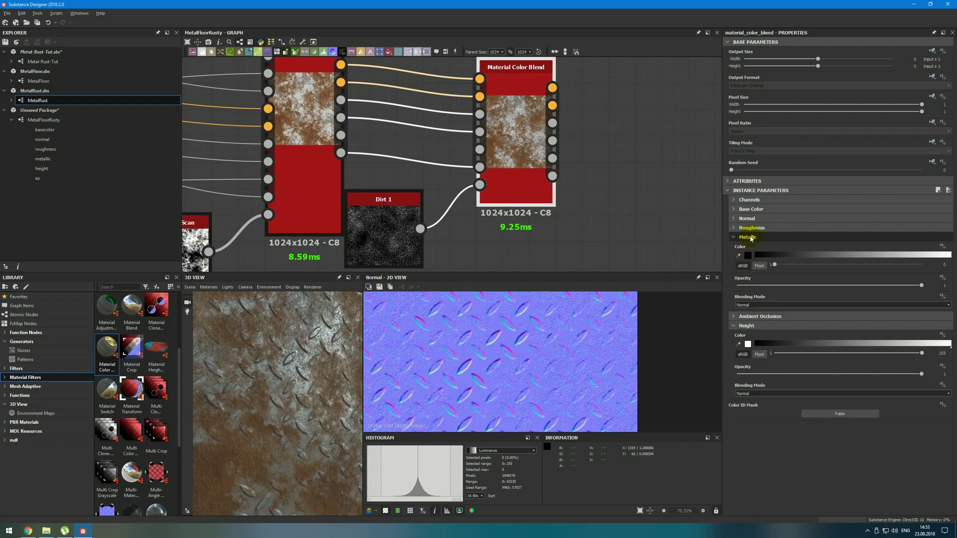
click(552, 158)
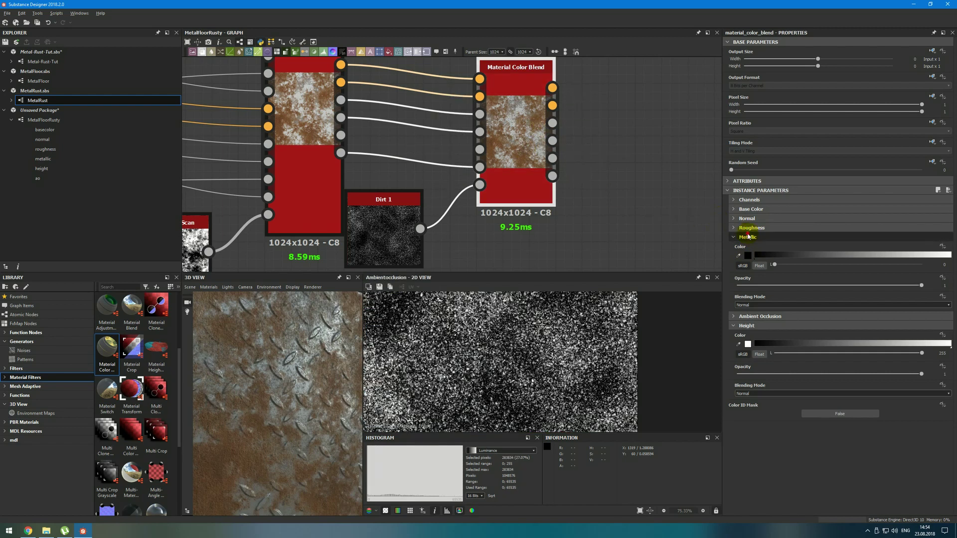
click(749, 247)
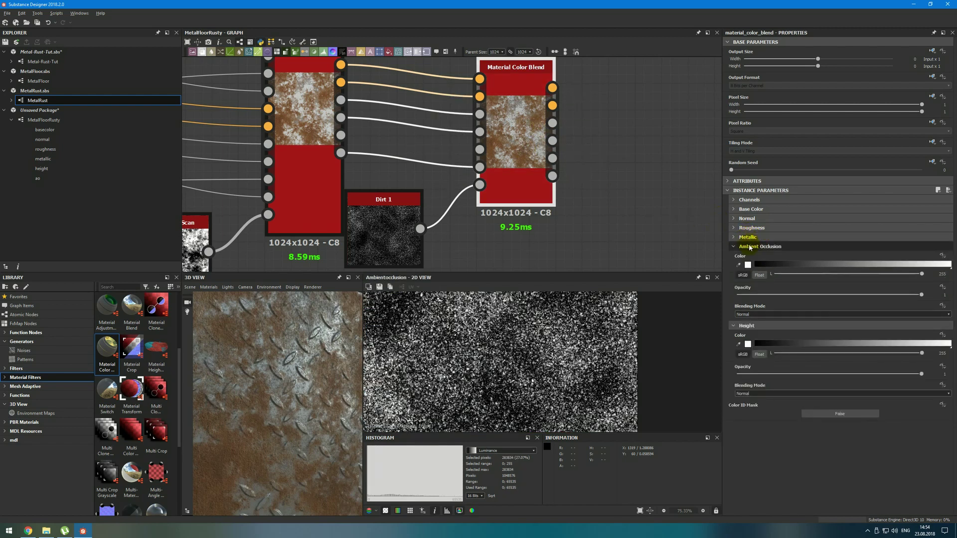
click(749, 247)
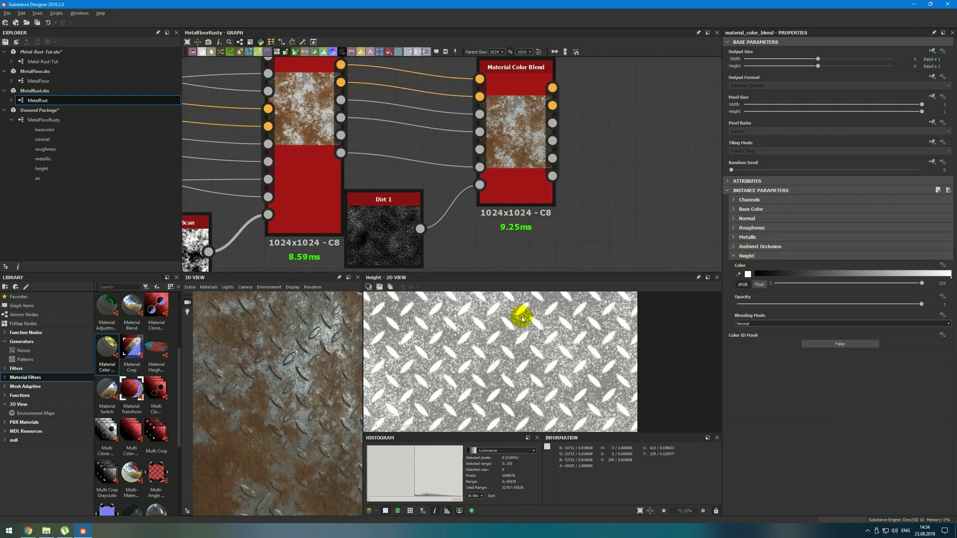
key(f)
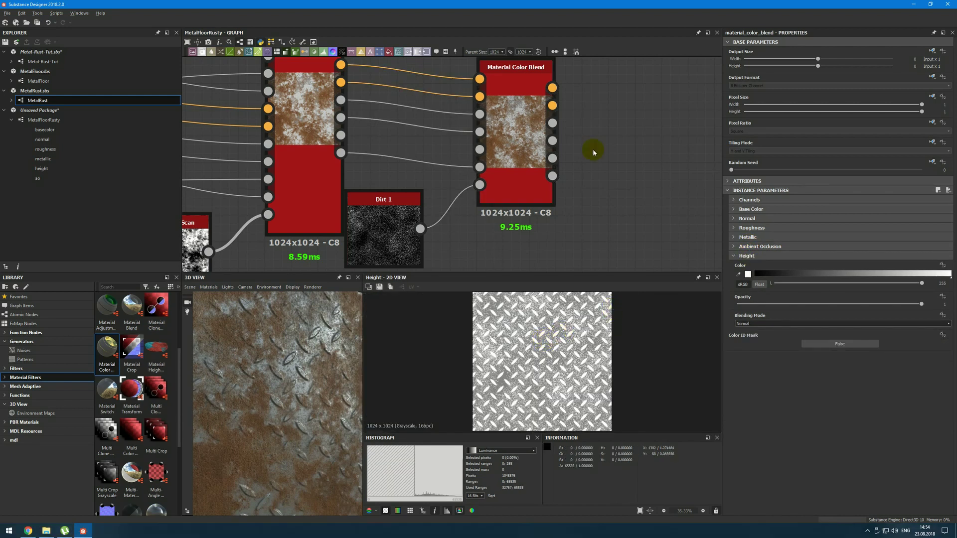
scroll(591, 150, down, 5)
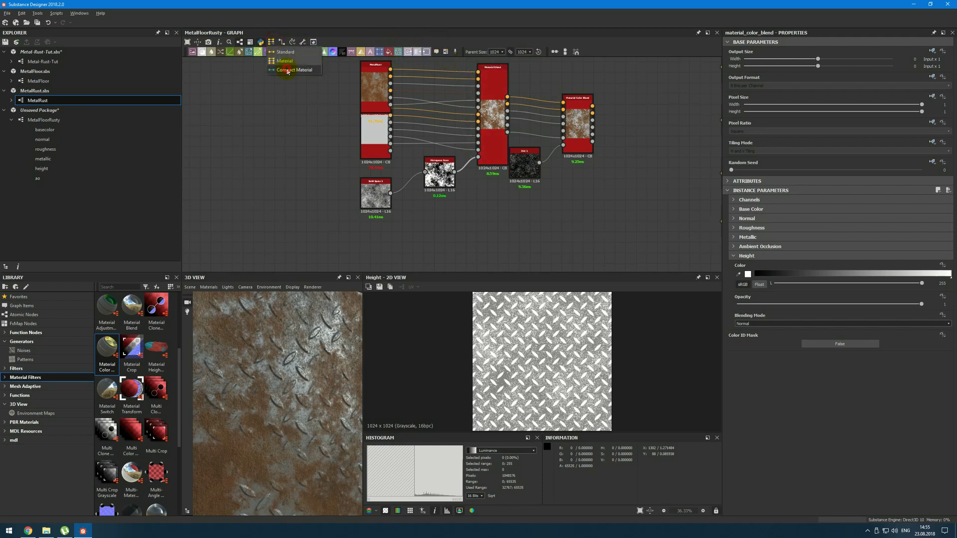
Show compact node thumbnails, preview the MetalFloor mask and add a Blend node
click(272, 43)
scroll(424, 150, up, 3)
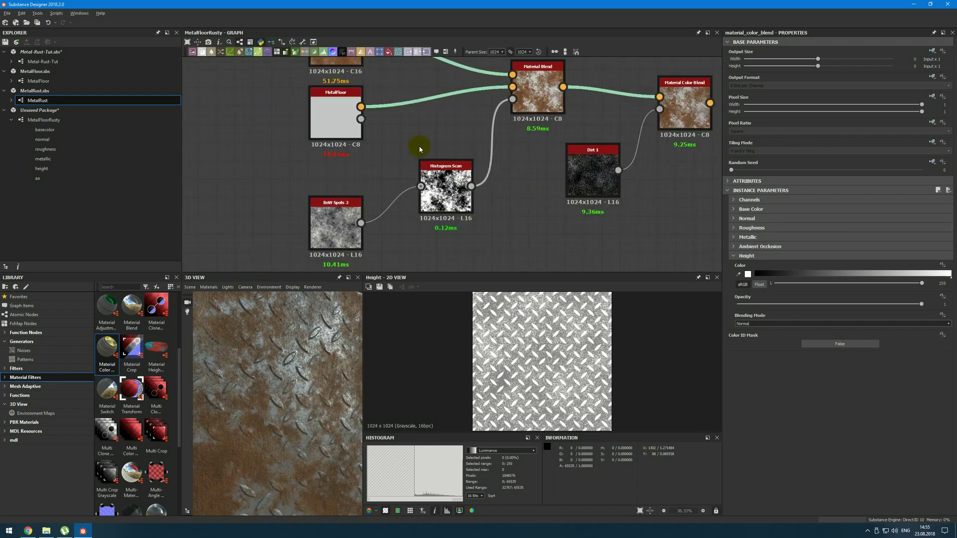
click(360, 119)
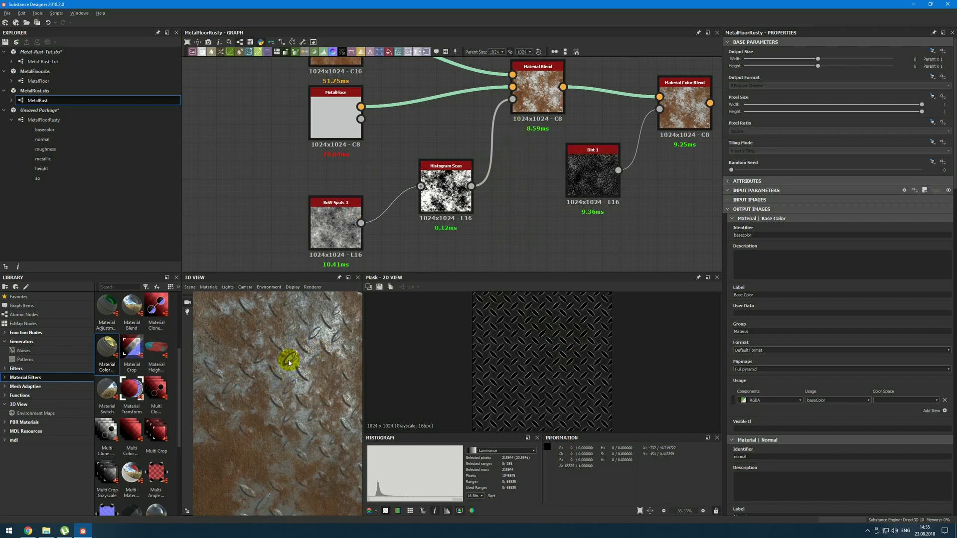
drag(453, 225, 453, 256)
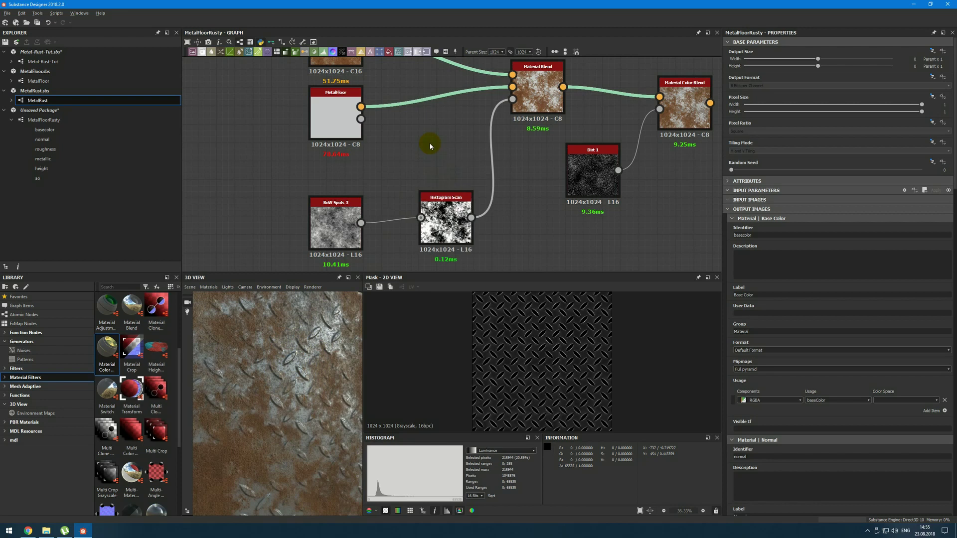
key(space)
text(blend)
key(Return)
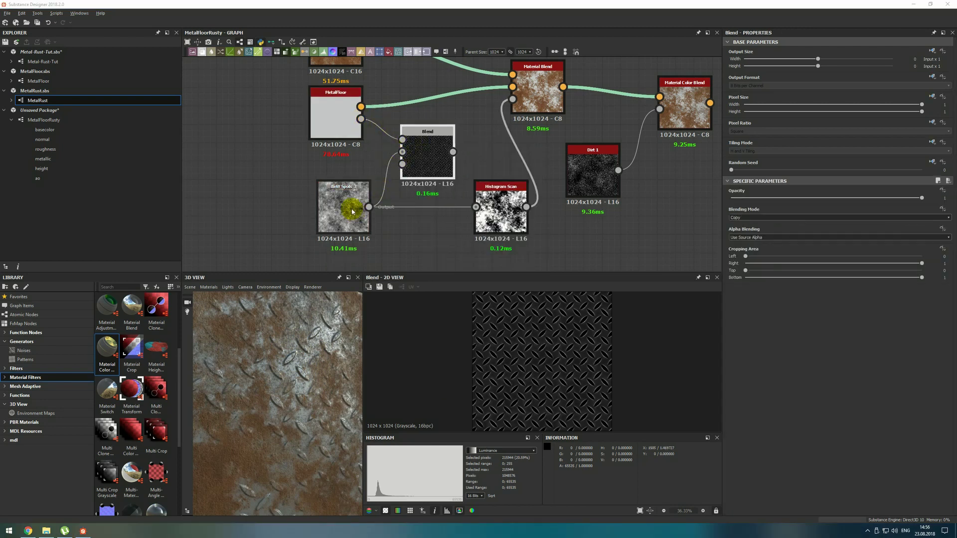
Set the new Blend node to Add Sub with opacity around 0.33
drag(335, 207, 327, 207)
click(428, 172)
click(750, 217)
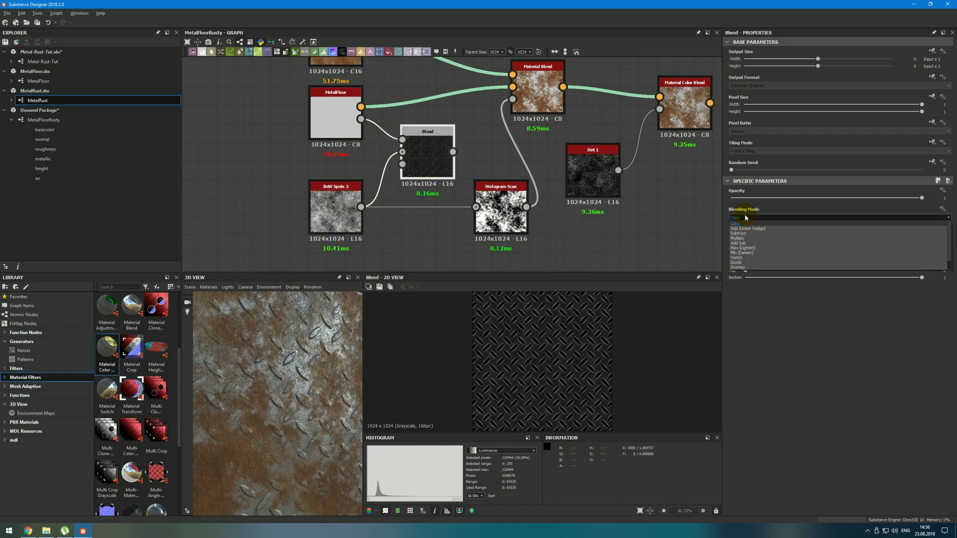
click(817, 243)
click(820, 198)
drag(809, 203, 794, 205)
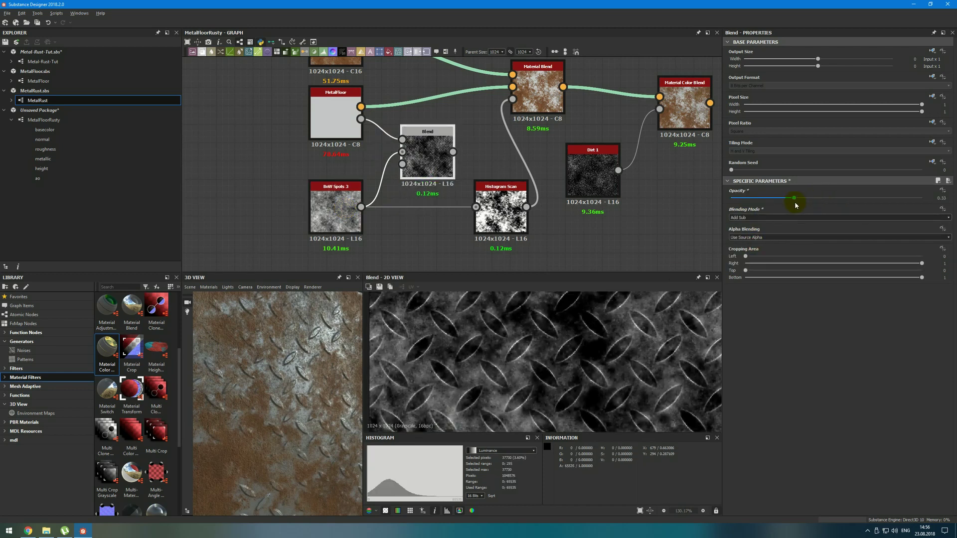
click(500, 210)
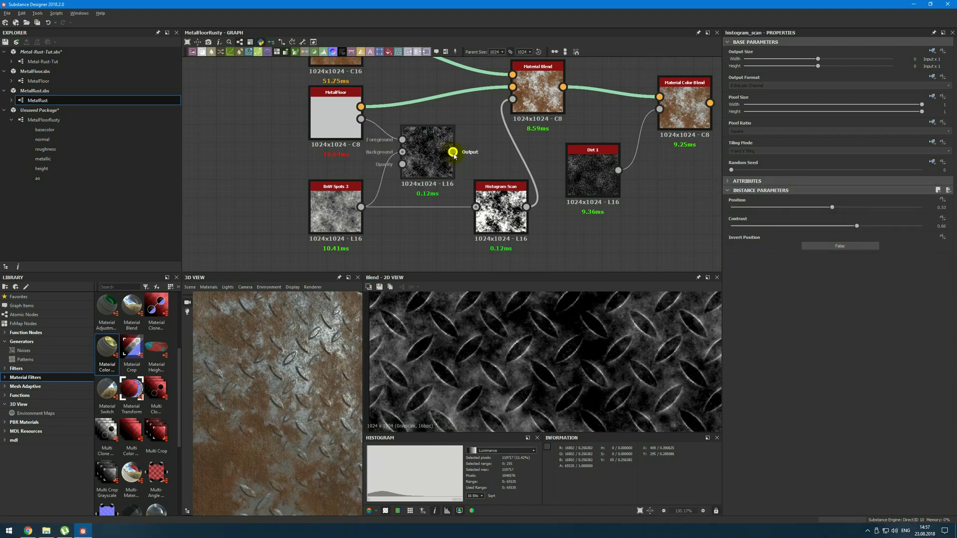
Feed the Blend into the Histogram Scan and set Position 0.77, Contrast 0.11
drag(464, 176, 476, 206)
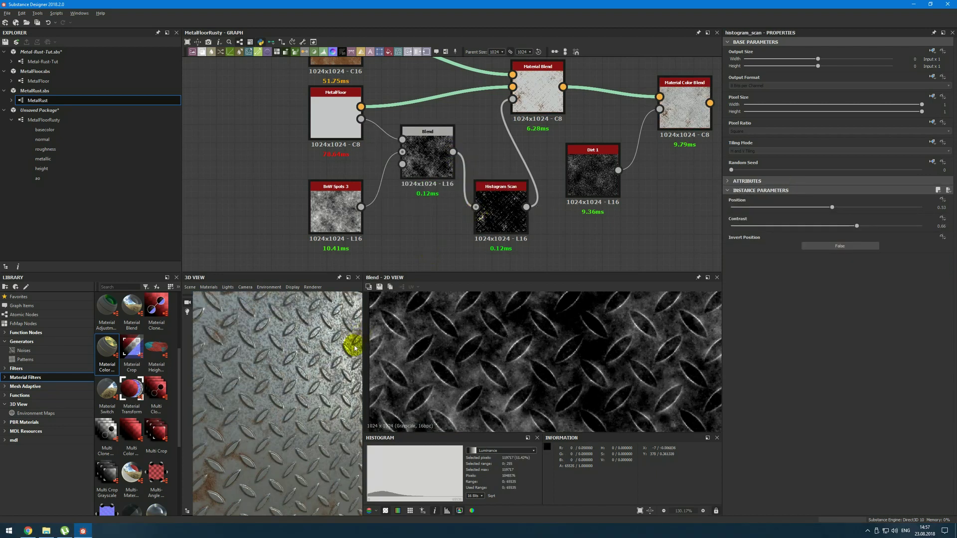
drag(258, 449, 273, 368)
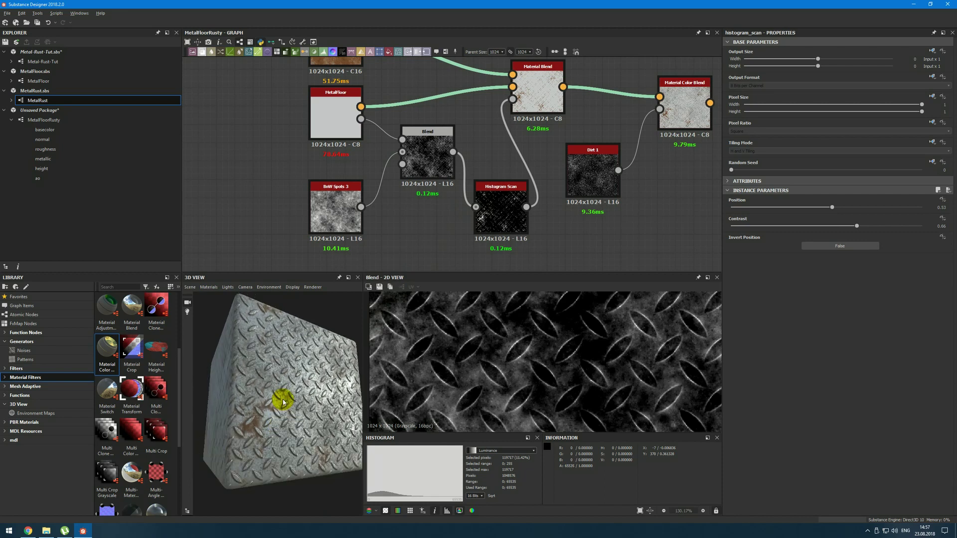
double_click(501, 210)
mouse_move(832, 207)
mouse_down()
mouse_move(902, 216)
mouse_move(876, 213)
mouse_up()
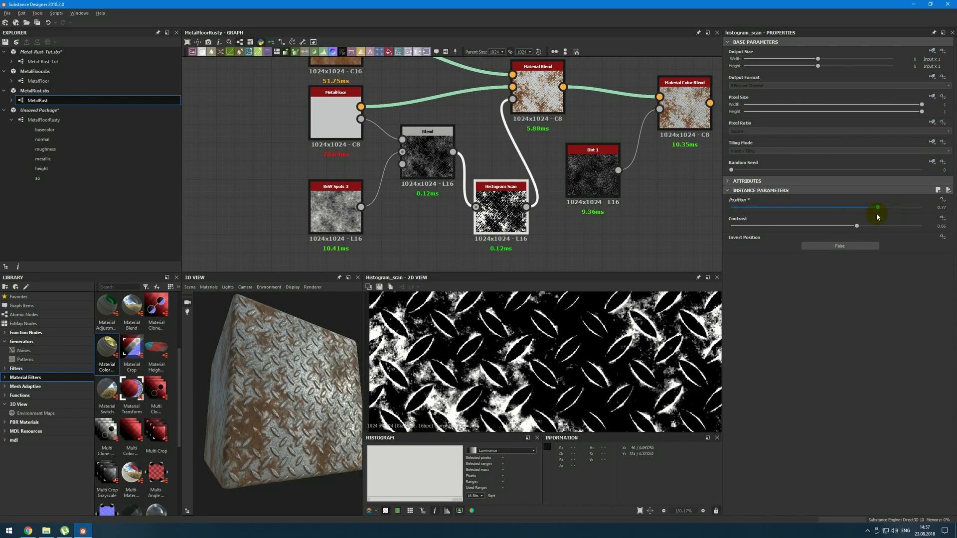
mouse_move(291, 413)
mouse_down()
mouse_move(287, 398)
mouse_move(307, 395)
mouse_up()
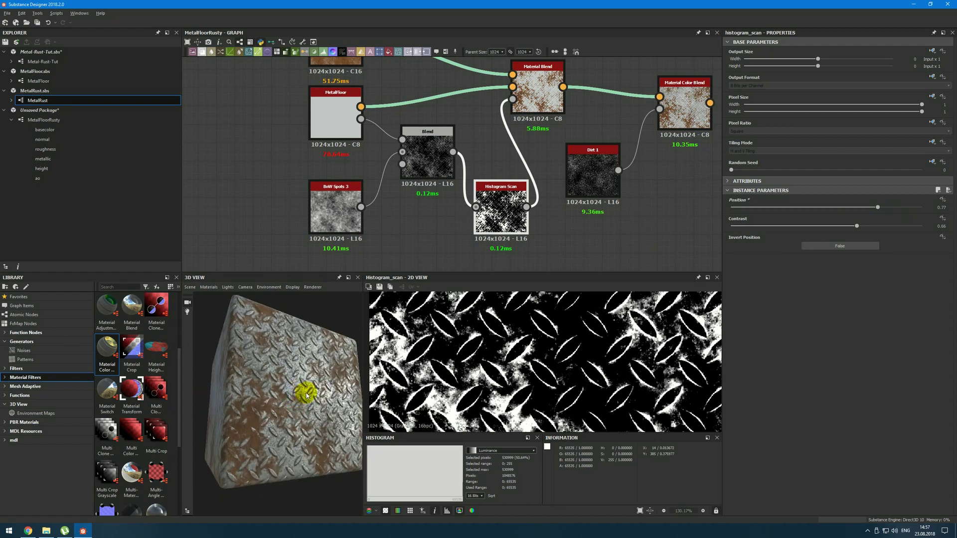
drag(856, 226, 752, 243)
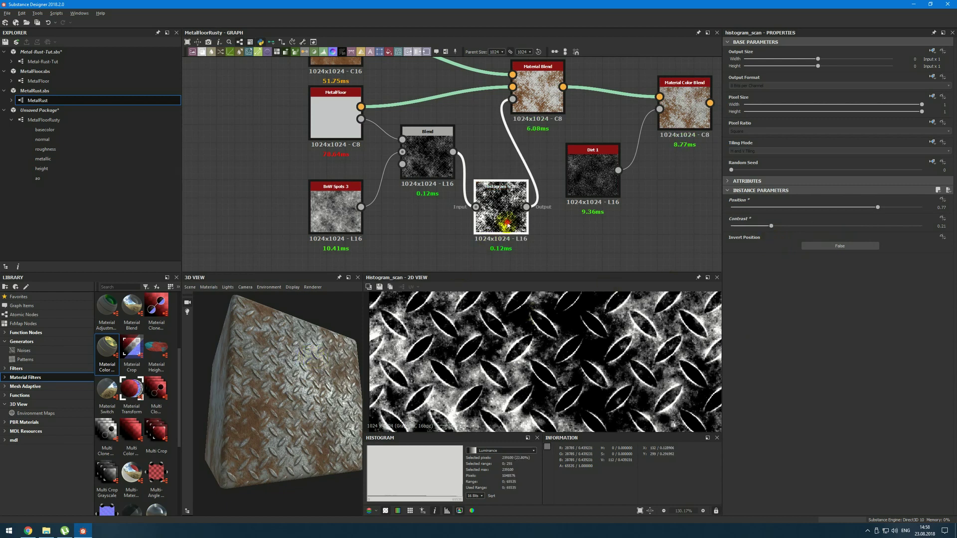
drag(310, 355, 318, 381)
scroll(676, 195, down, 1)
Make room near Dirt 1 and add a Blend node fed by the MetalFloor mask
scroll(623, 181, down, 2)
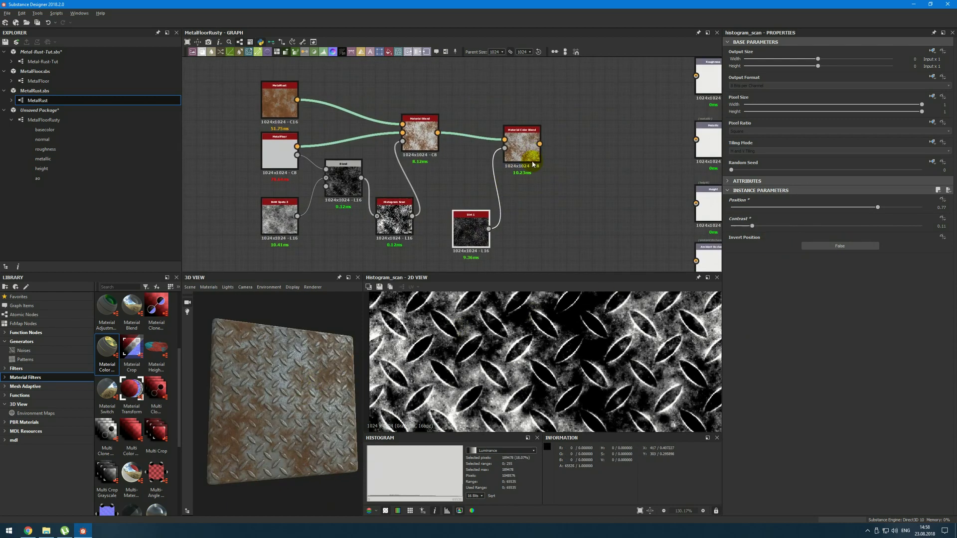
drag(519, 145, 574, 145)
middle_drag(486, 227, 521, 192)
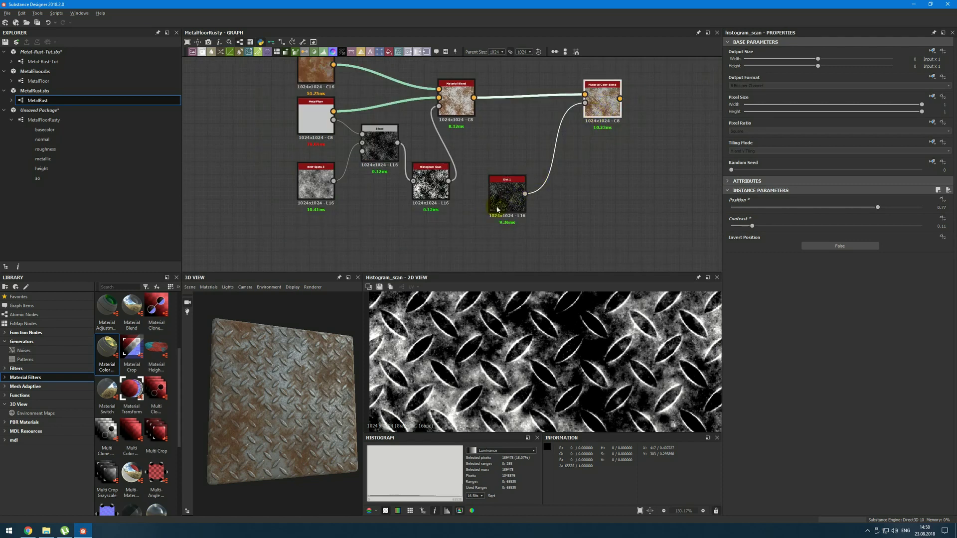
drag(507, 194, 468, 254)
key(space)
click(528, 187)
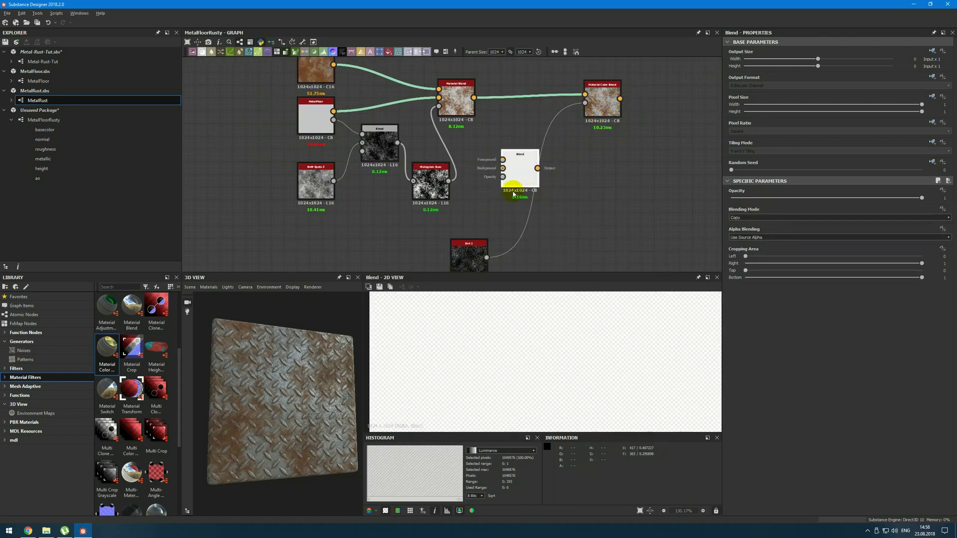
mouse_move(332, 119)
mouse_down()
mouse_move(503, 160)
mouse_move(545, 155)
mouse_up()
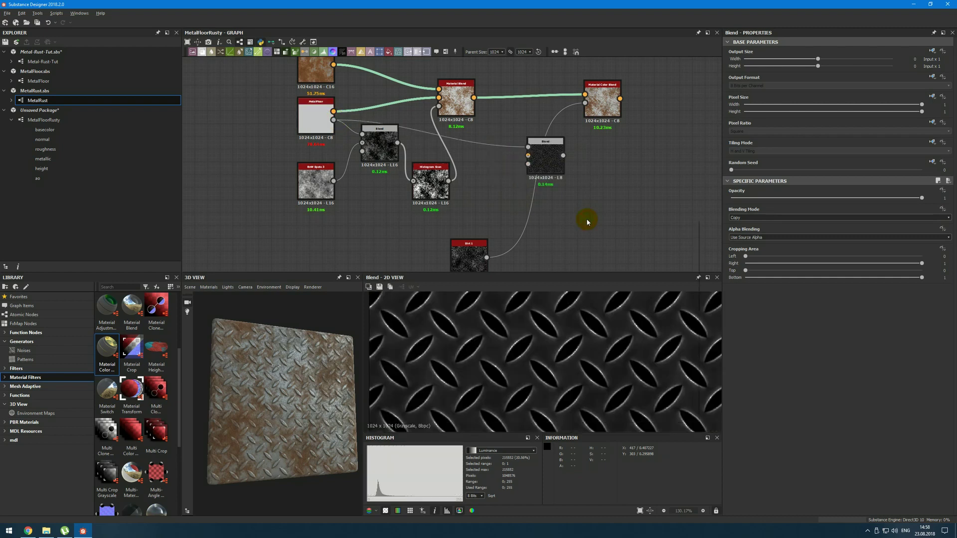
Wire Grunge Map 013 into the Blend and set it to Add Sub
key(space)
text(gr)
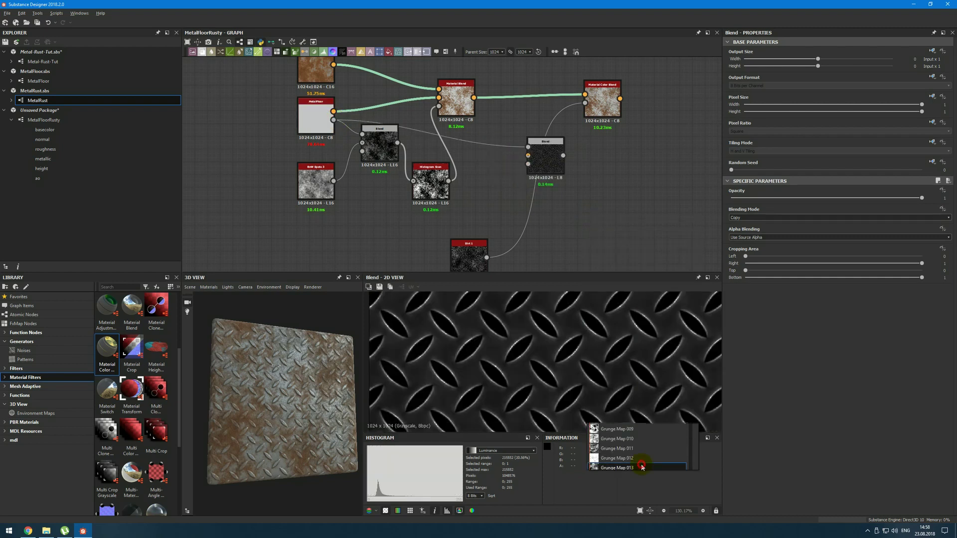
click(640, 465)
double_click(548, 149)
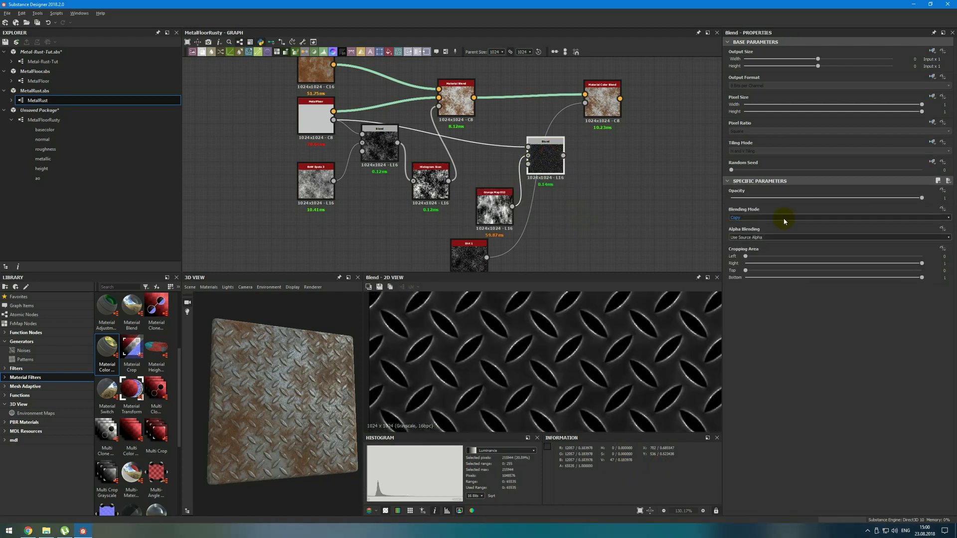
click(784, 219)
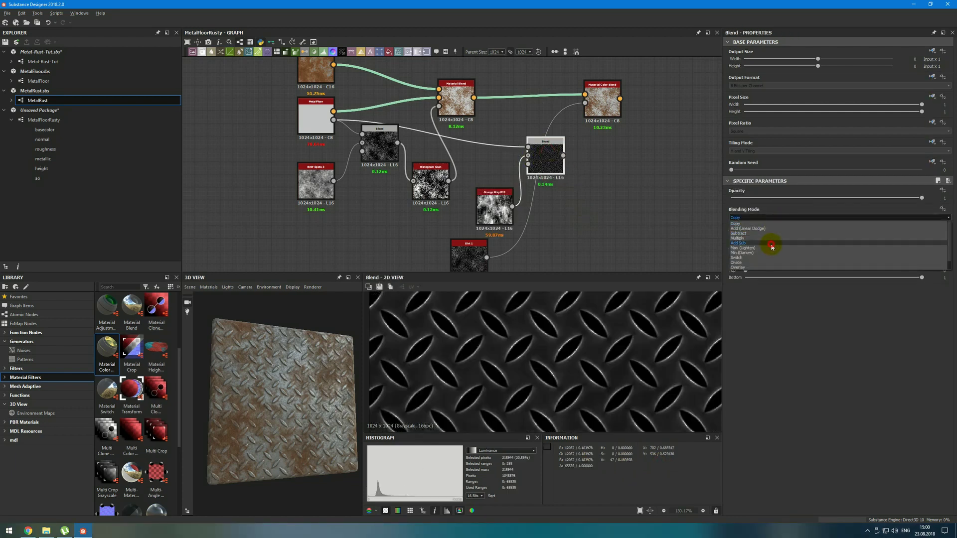
click(782, 243)
drag(837, 199, 814, 198)
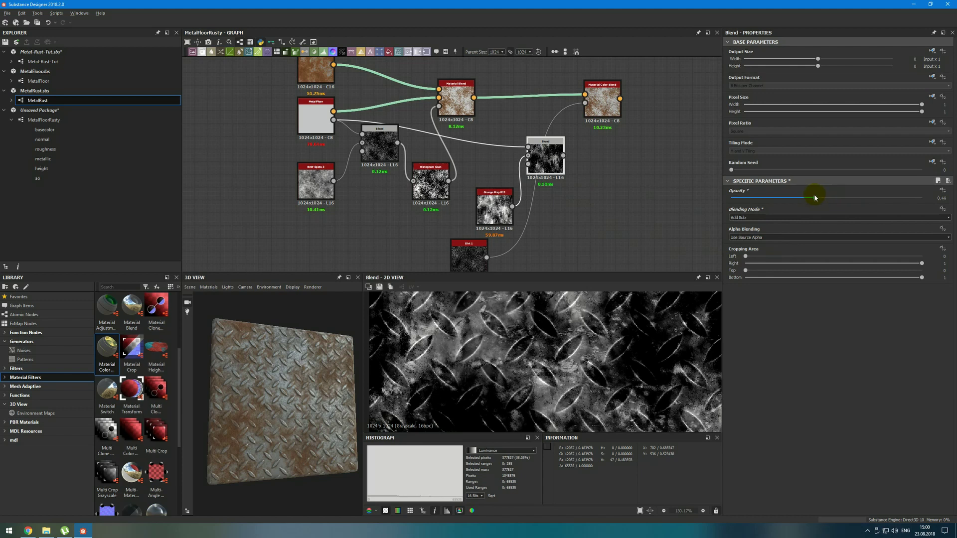
Connect the dirt Blend to the Material Color Blend mask with opacity 0.57
drag(563, 155, 585, 103)
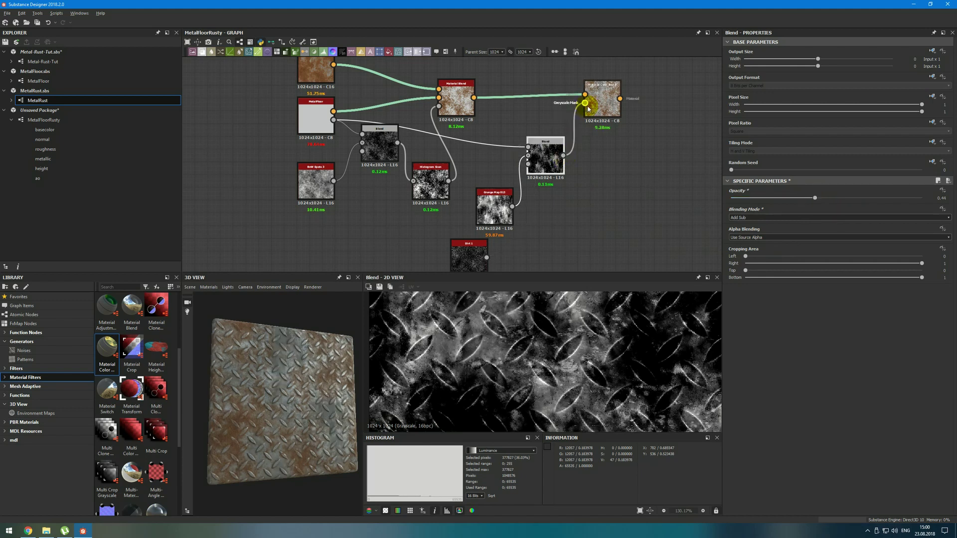
drag(281, 402, 297, 385)
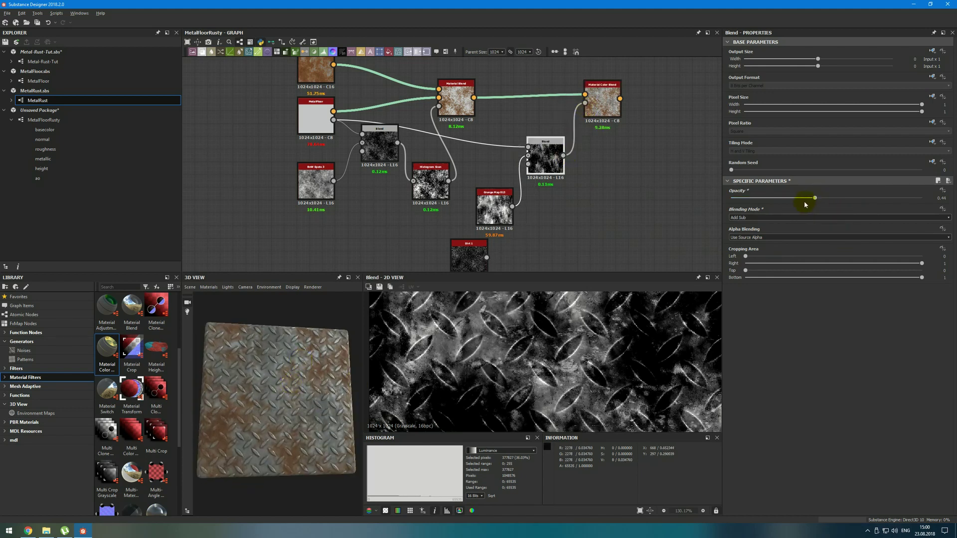
drag(815, 199, 841, 192)
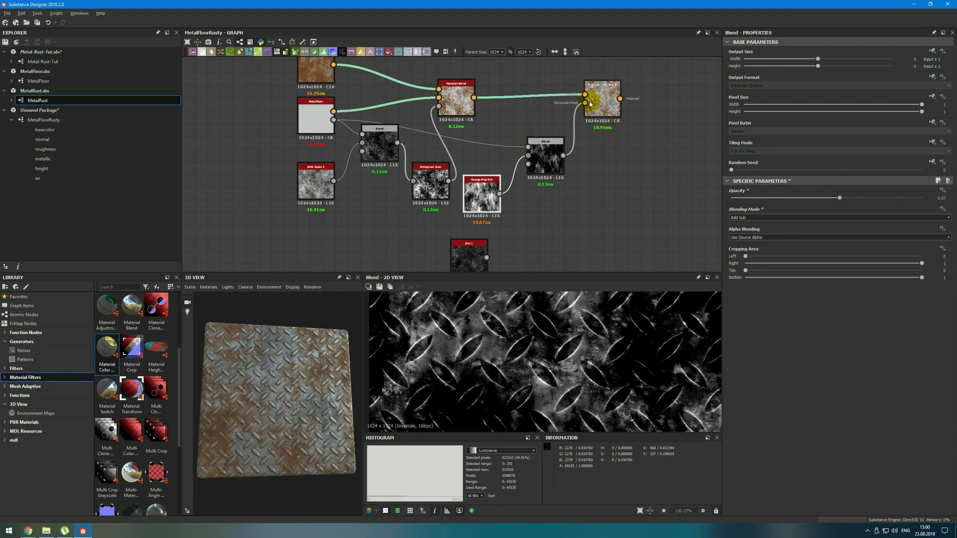
drag(602, 109, 653, 114)
middle_drag(619, 154, 538, 178)
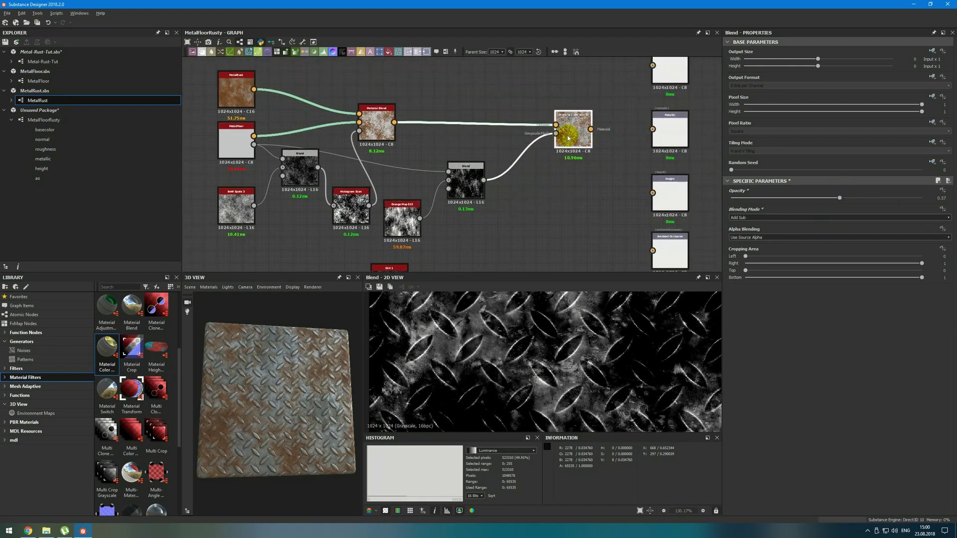
drag(573, 125, 580, 124)
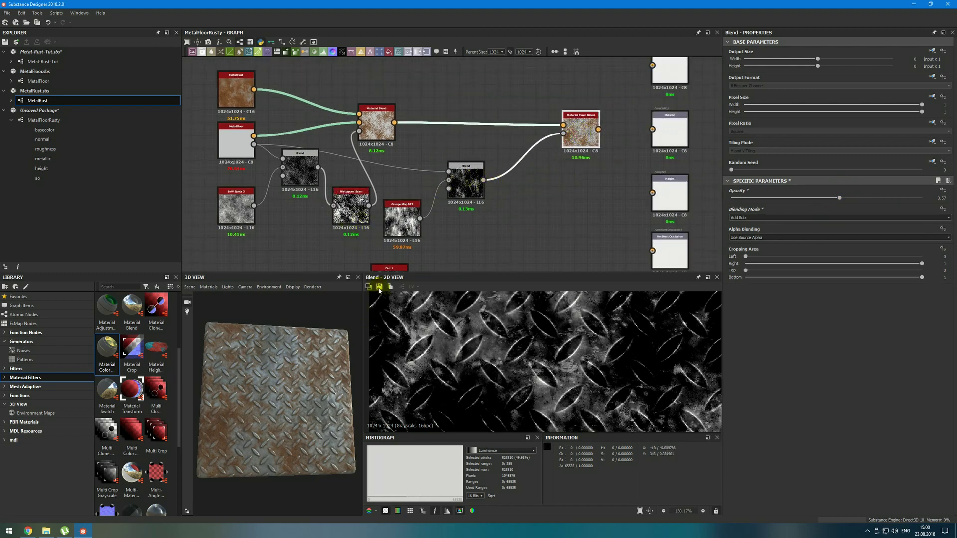
click(513, 152)
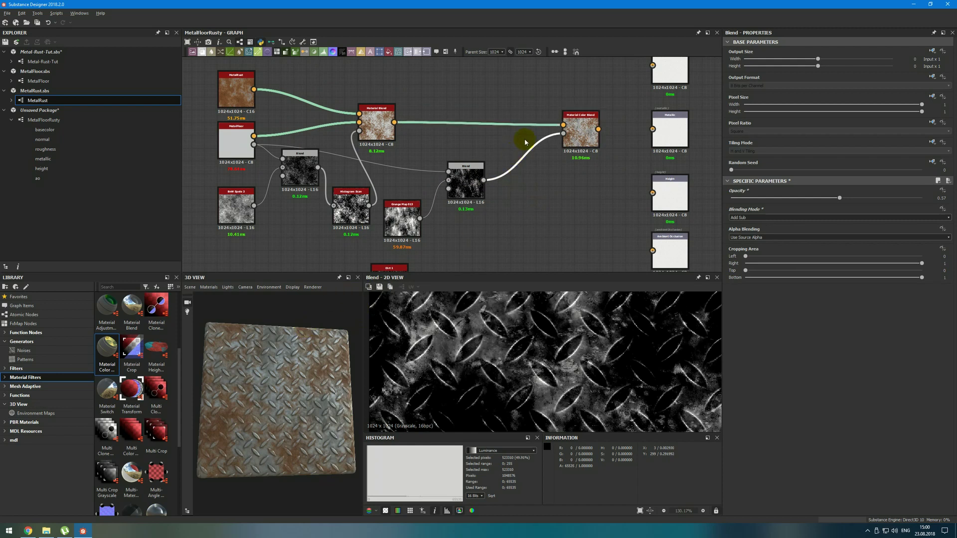
Insert a Histogram Scan on the dirt mask wire and set its Position to 0.55
key(space)
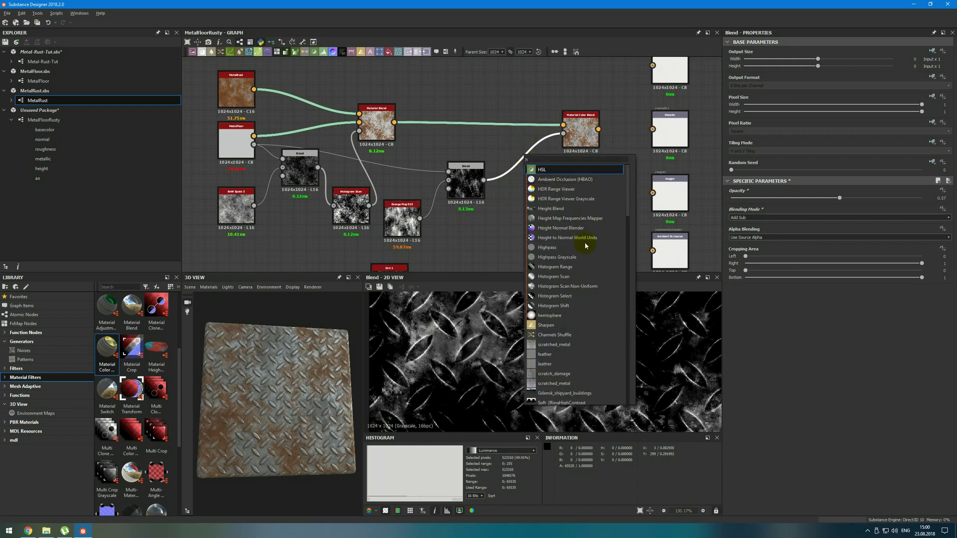
click(584, 278)
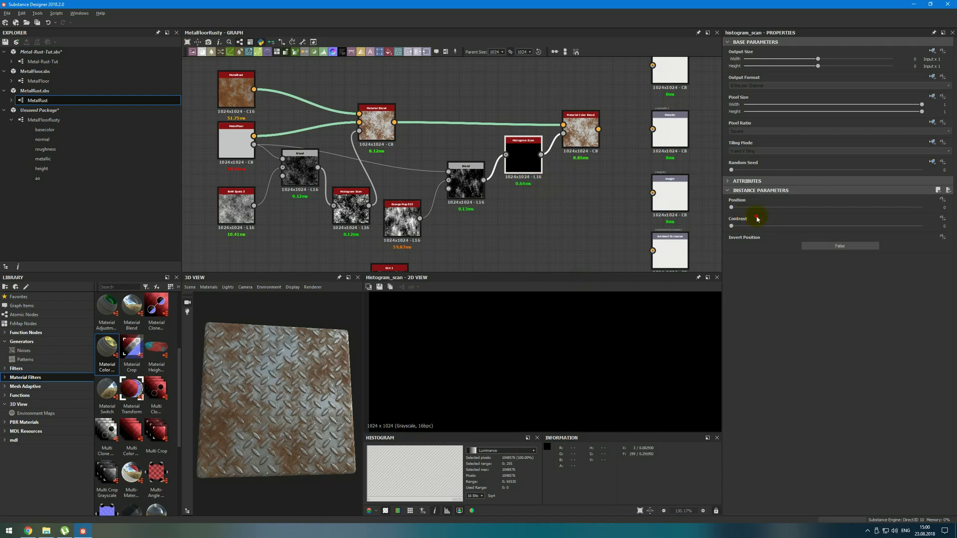
mouse_move(780, 209)
mouse_down()
mouse_move(786, 199)
mouse_move(794, 222)
mouse_move(815, 215)
mouse_move(806, 223)
mouse_up()
drag(863, 208, 852, 208)
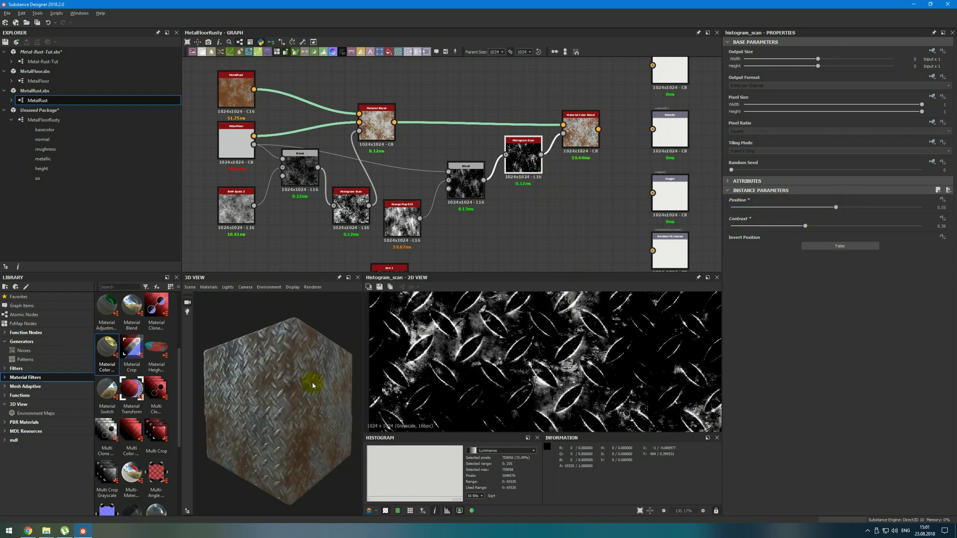
mouse_move(310, 385)
mouse_down()
mouse_move(286, 388)
mouse_move(224, 438)
mouse_up()
scroll(578, 192, down, 2)
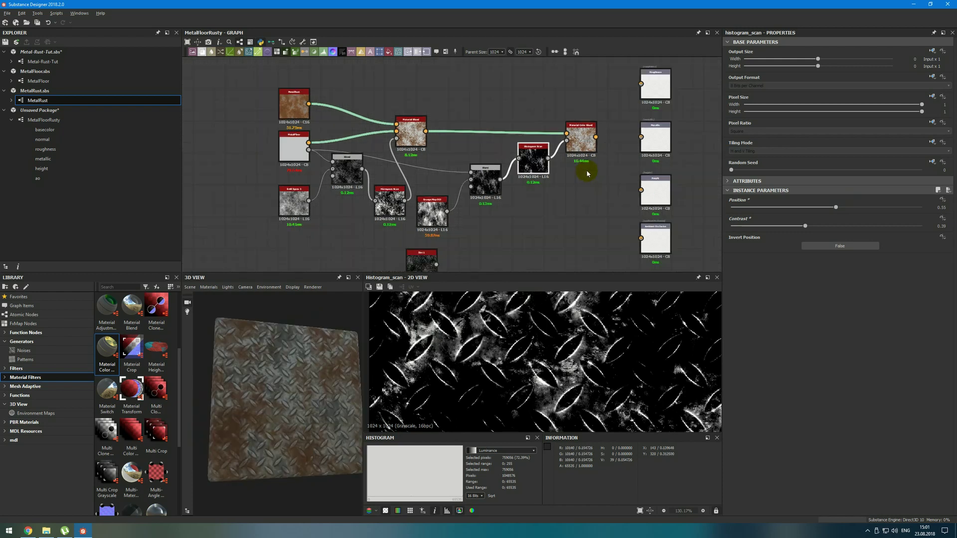
scroll(546, 187, down, 2)
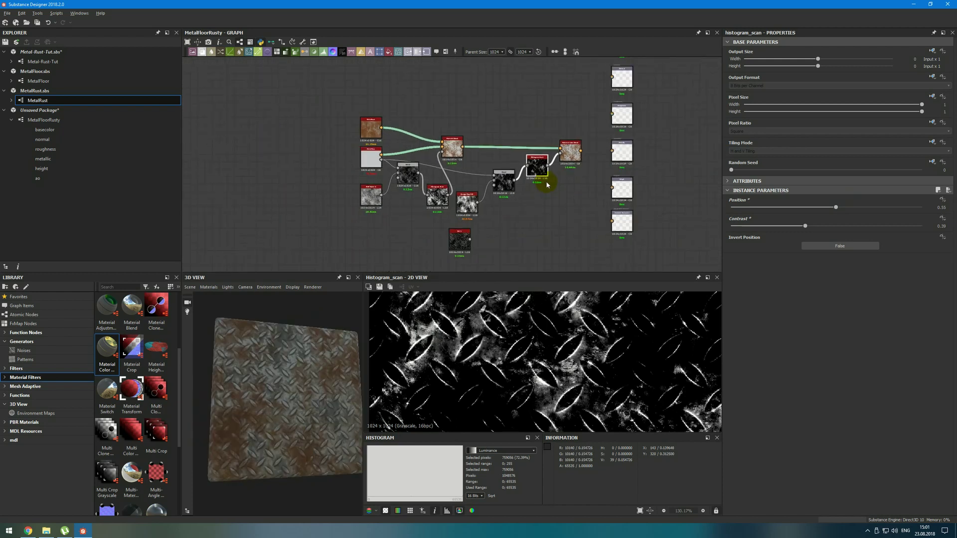
click(458, 244)
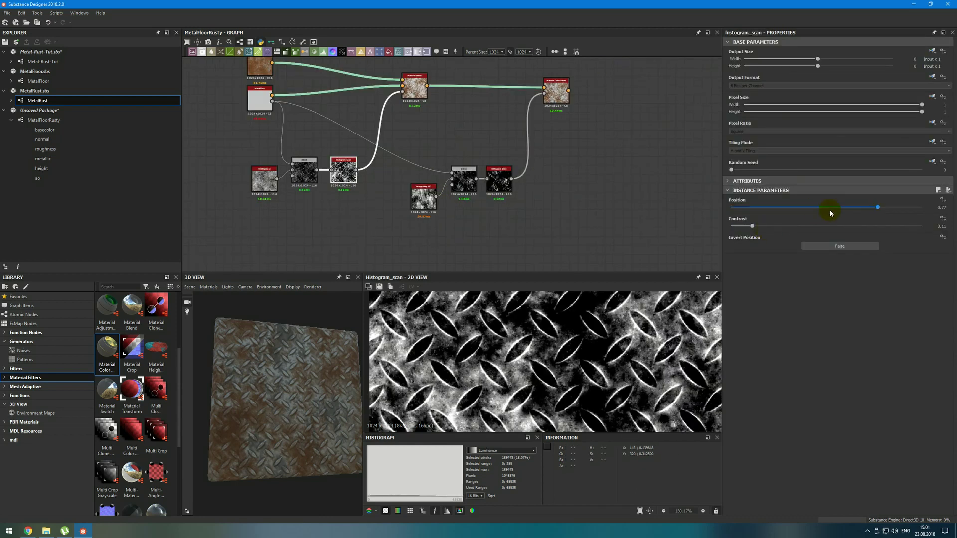
Expose the rust Position, then set the dirt Histogram Scan Position to 0.61 and expose it
click(775, 211)
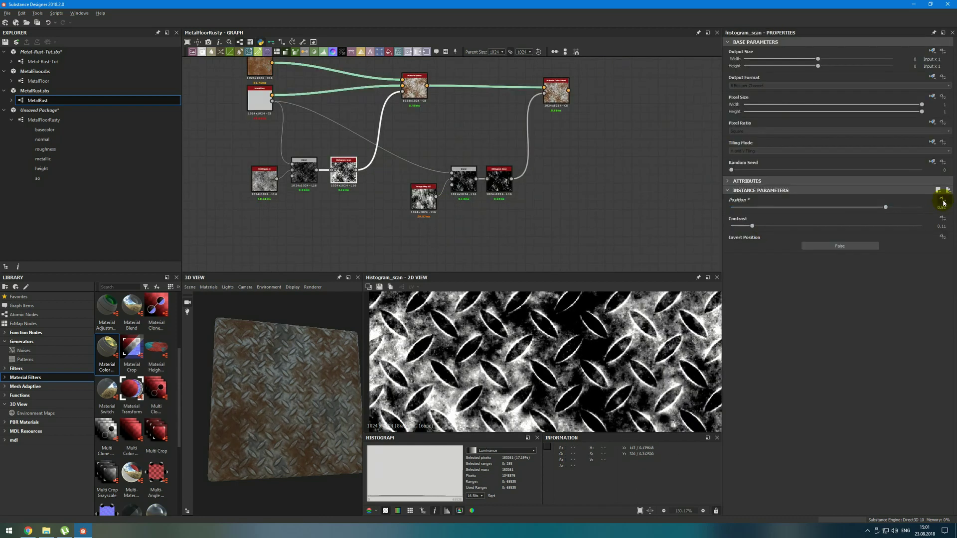
click(942, 200)
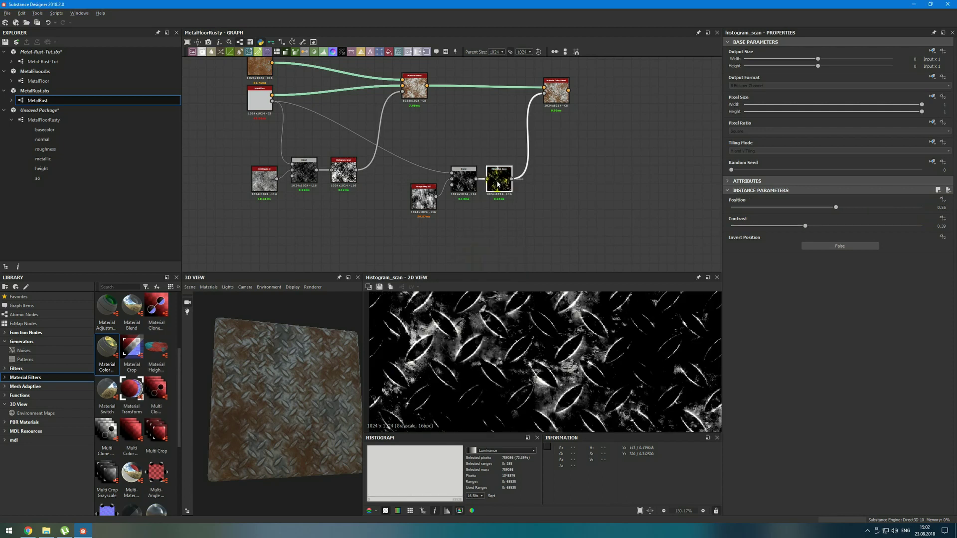
scroll(494, 175, up, 2)
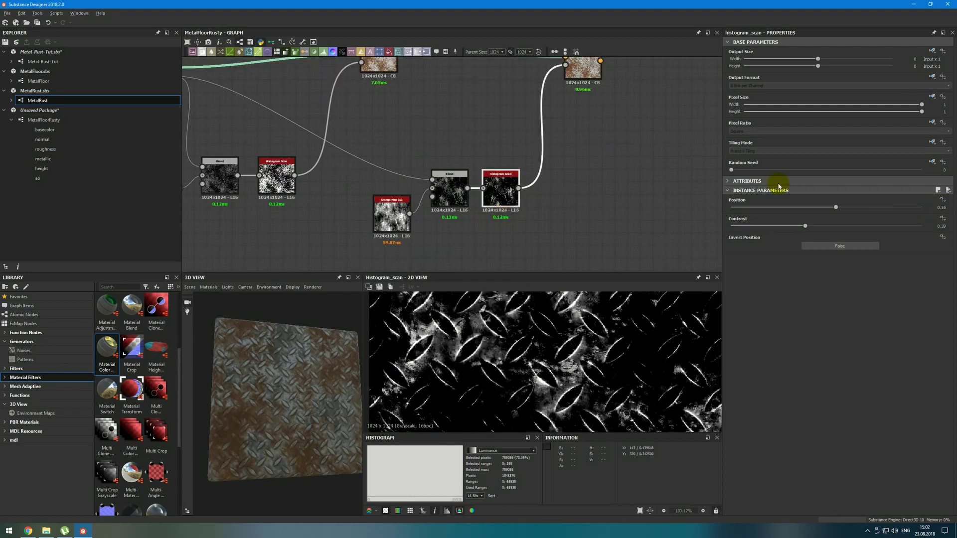
drag(891, 206, 865, 207)
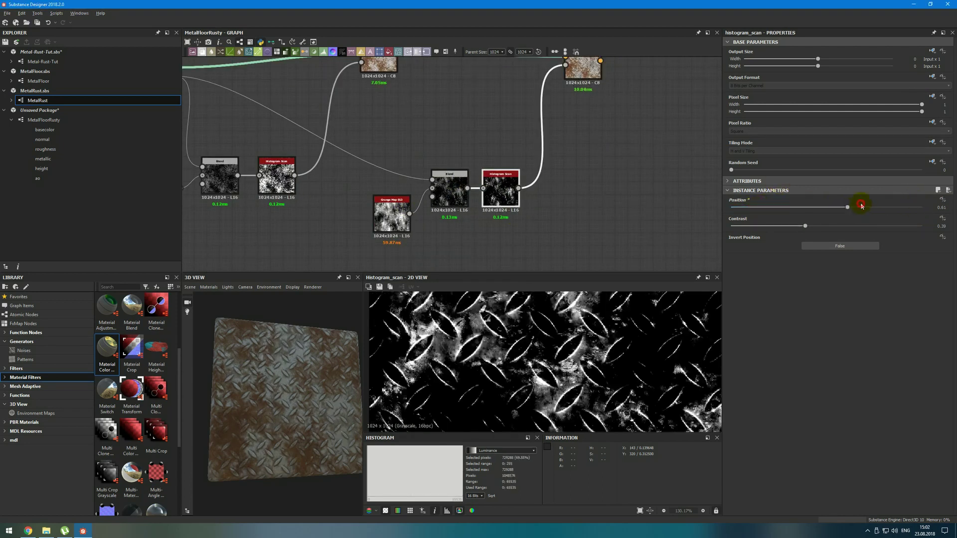
click(939, 191)
text(Dirt_amount)
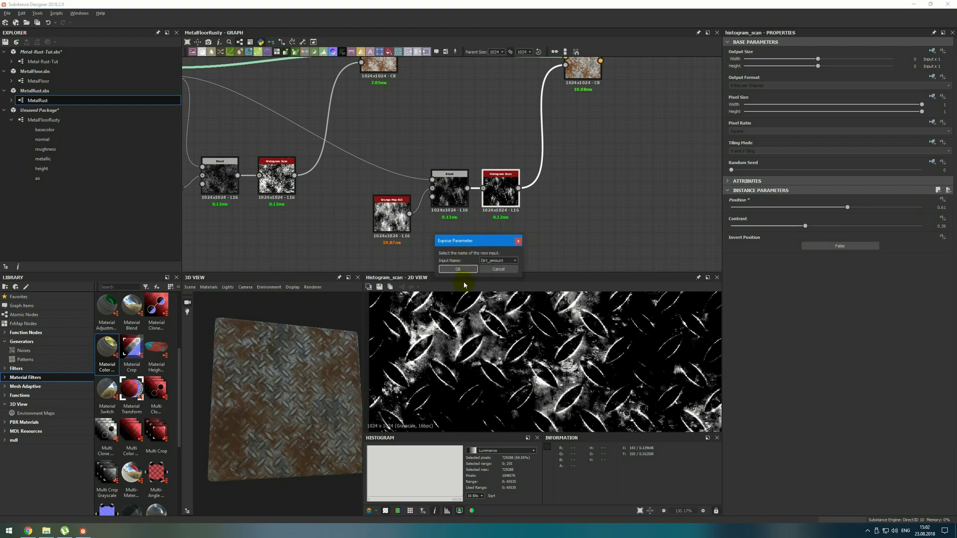
click(458, 268)
scroll(480, 154, down, 3)
middle_drag(480, 154, 401, 169)
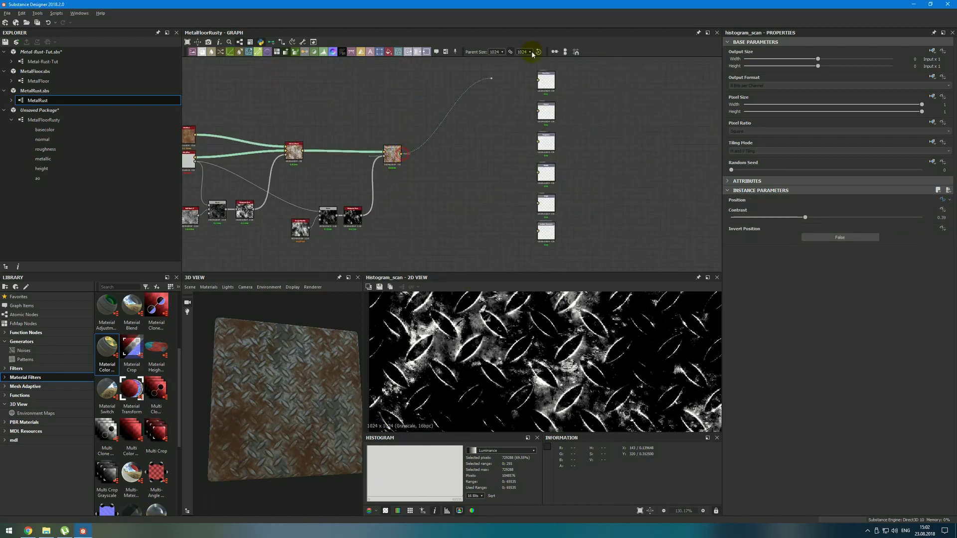
Connect the final blend to all six outputs and view the outputs in 3D
drag(532, 54, 539, 80)
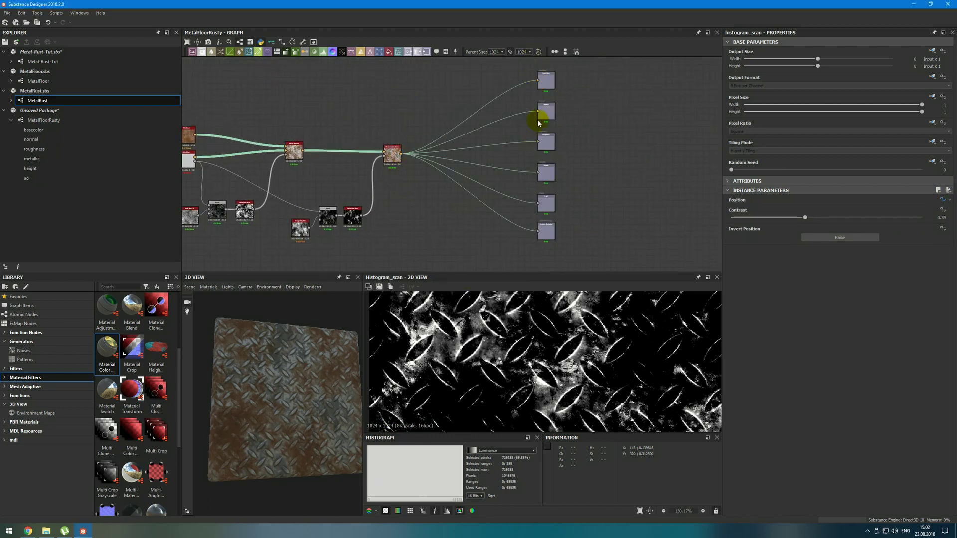
click(545, 79)
right_click(501, 107)
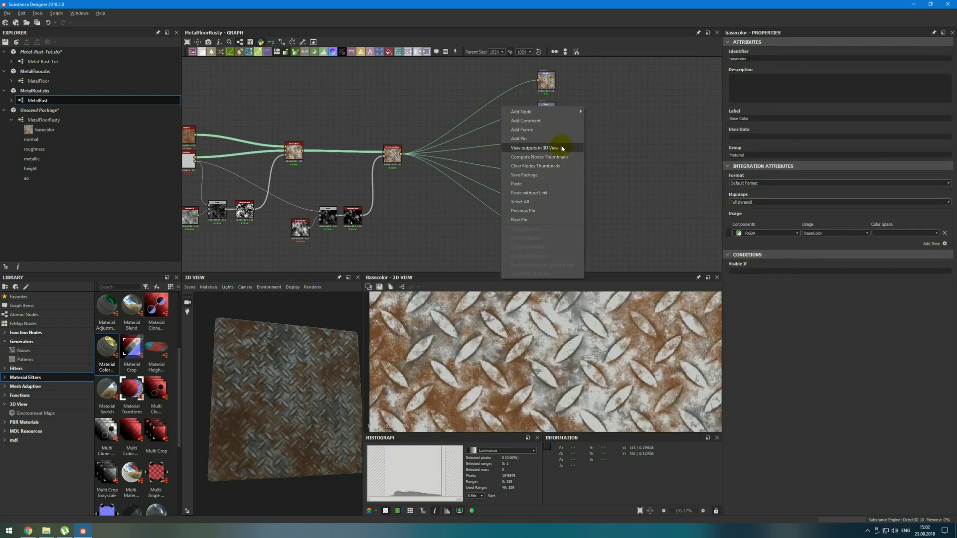
click(562, 148)
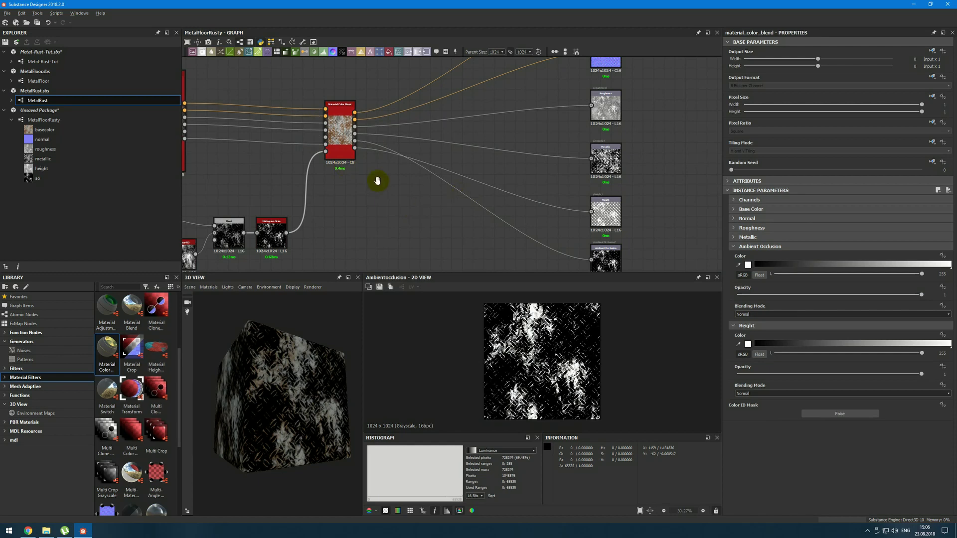
Wire the base material's Ambient Occlusion output into the Material Color Blend's Ambient Occlusion input
middle_drag(377, 181, 464, 181)
scroll(278, 137, up, 2)
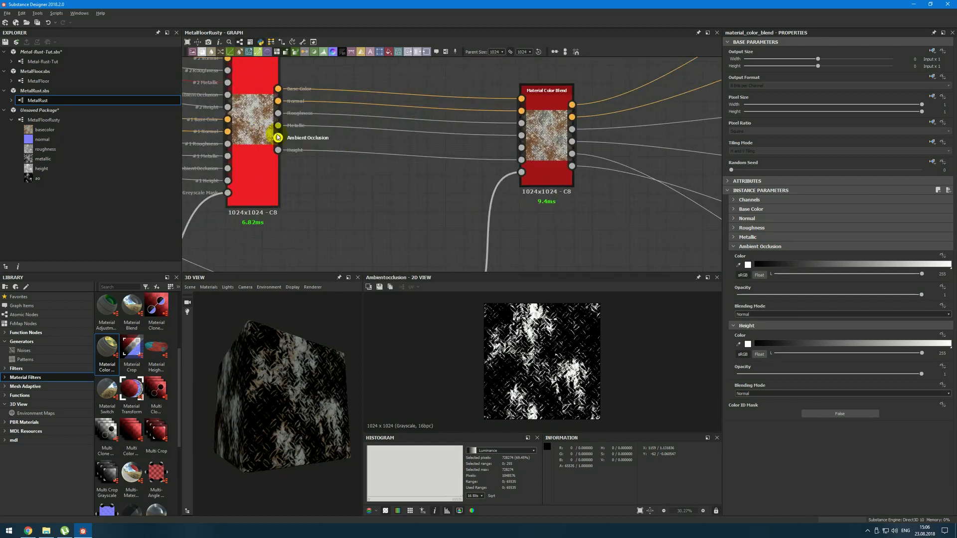
drag(289, 139, 531, 140)
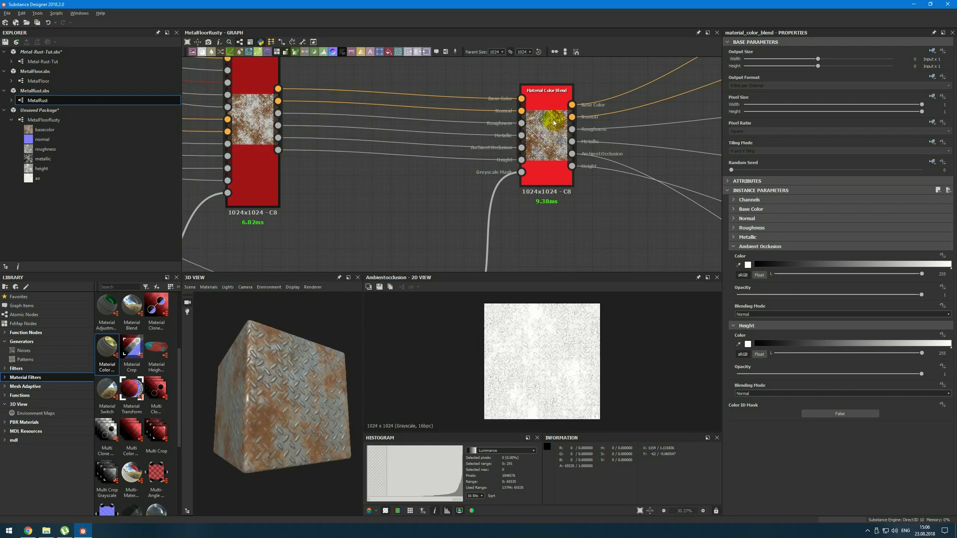
middle_drag(571, 165, 515, 155)
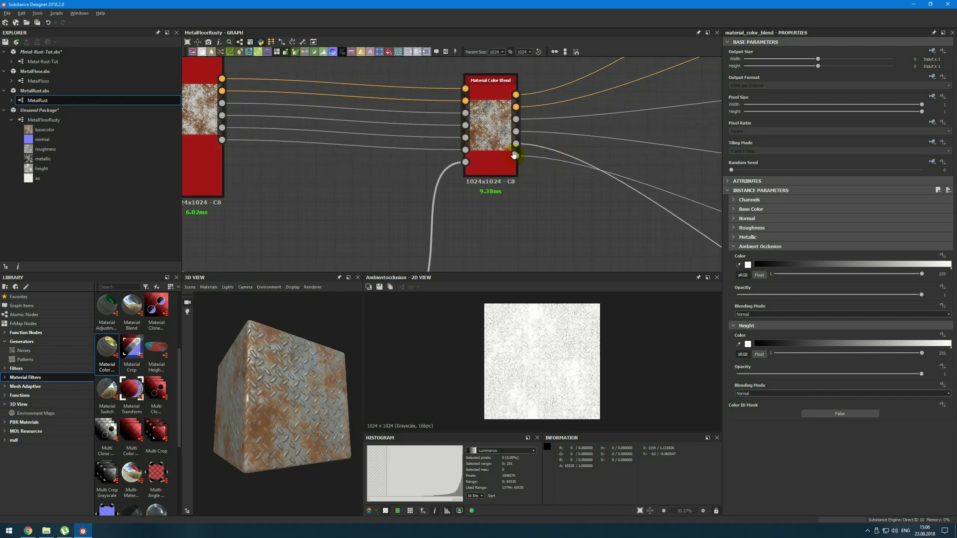
scroll(503, 154, down, 2)
scroll(509, 179, down, 2)
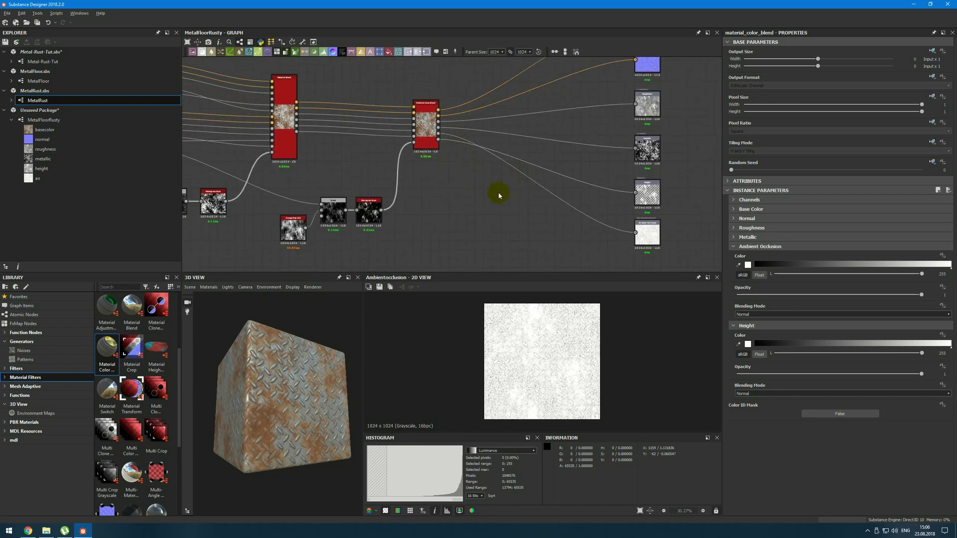
Set the first graph input's label to Rust_amount, matching its identifier
click(478, 192)
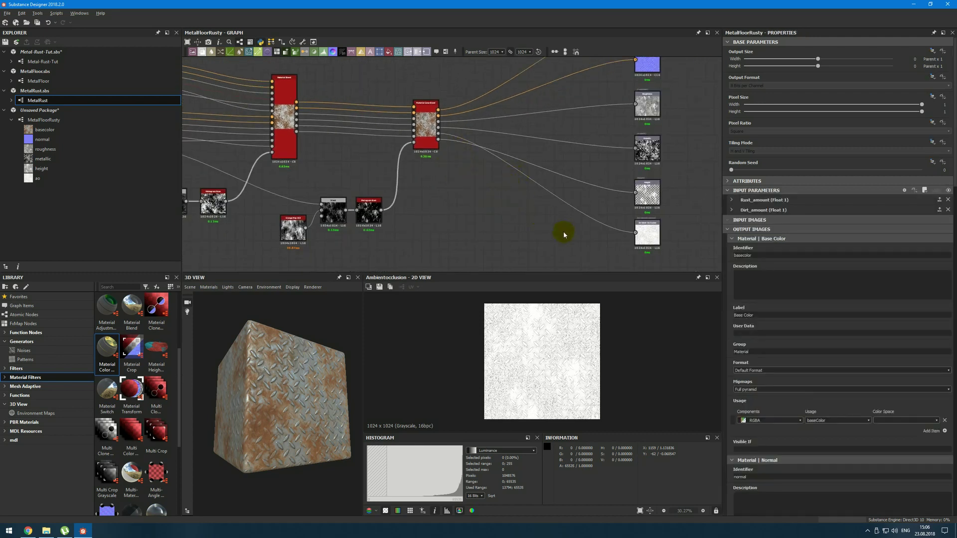
click(731, 199)
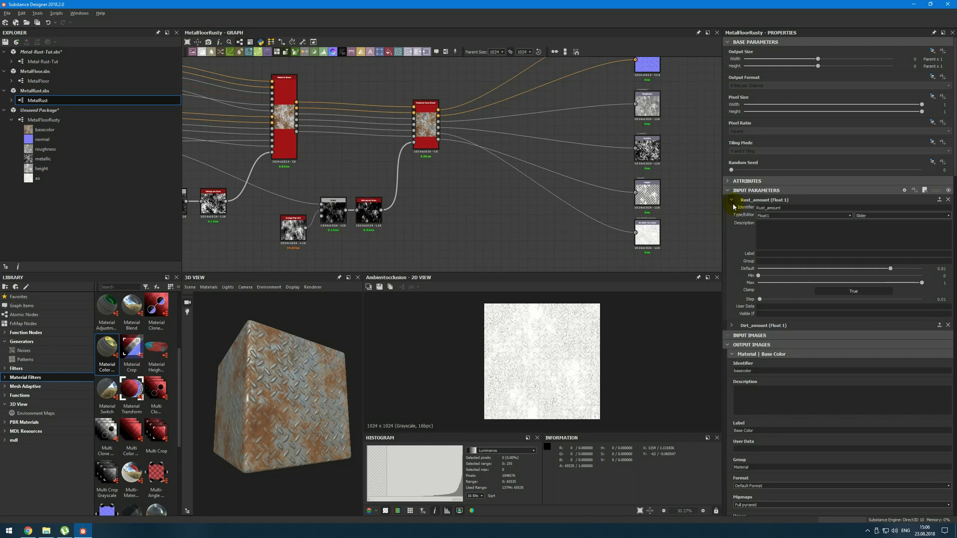
drag(785, 206, 751, 219)
key(ctrl+c)
click(765, 254)
key(ctrl+v)
Set the second graph input's label to Dirt_amount, matching its identifier
click(732, 325)
drag(782, 333, 746, 335)
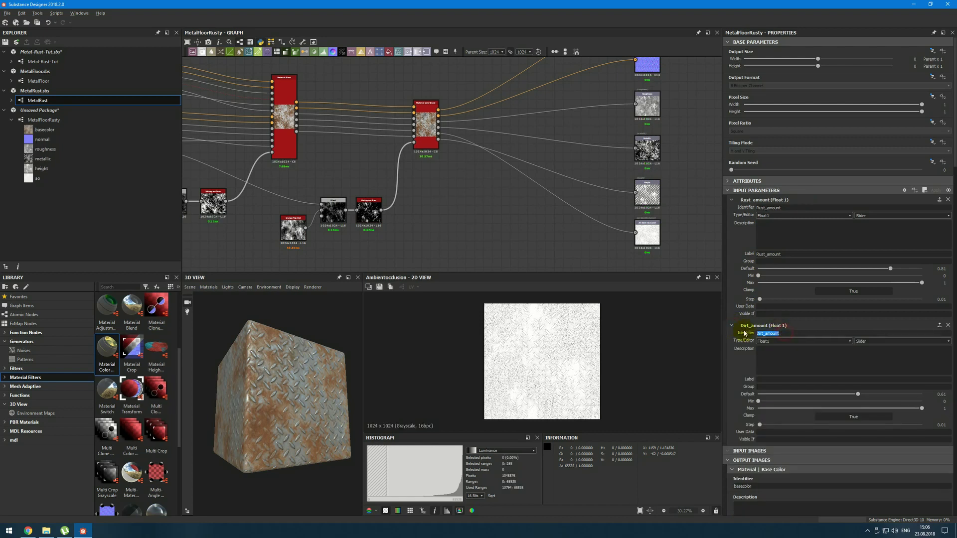
key(ctrl+c)
click(763, 379)
key(ctrl+v)
Show the graph inputs as preview sliders and frame the whole graph
click(947, 190)
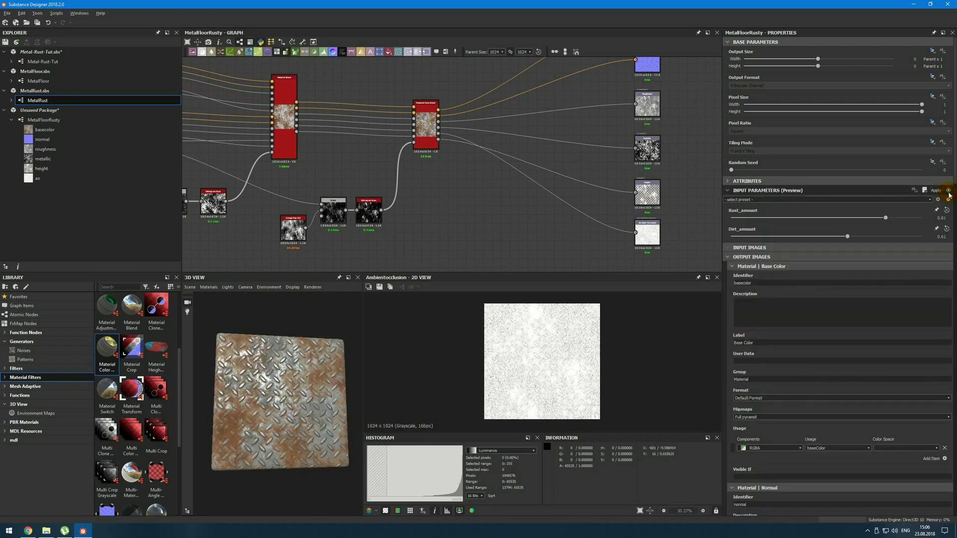
click(885, 219)
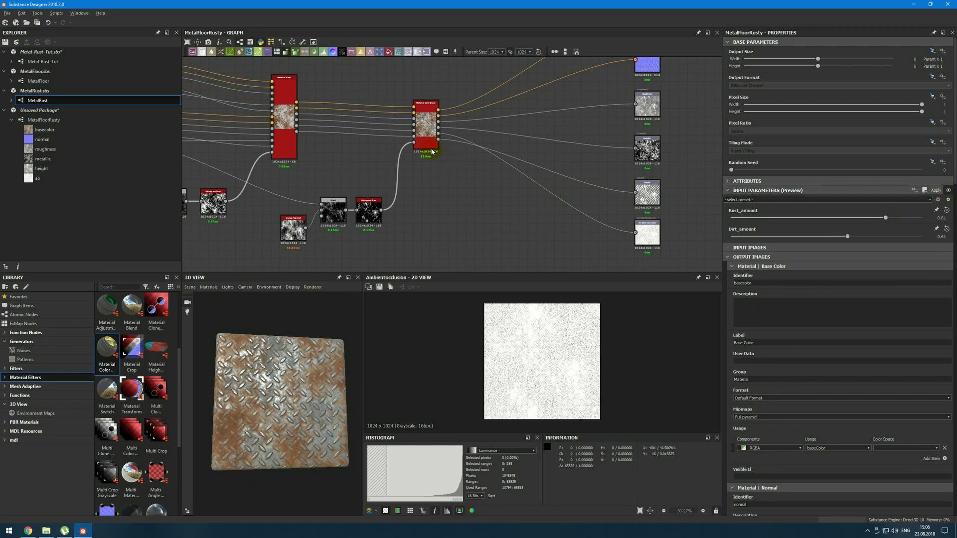
key(f)
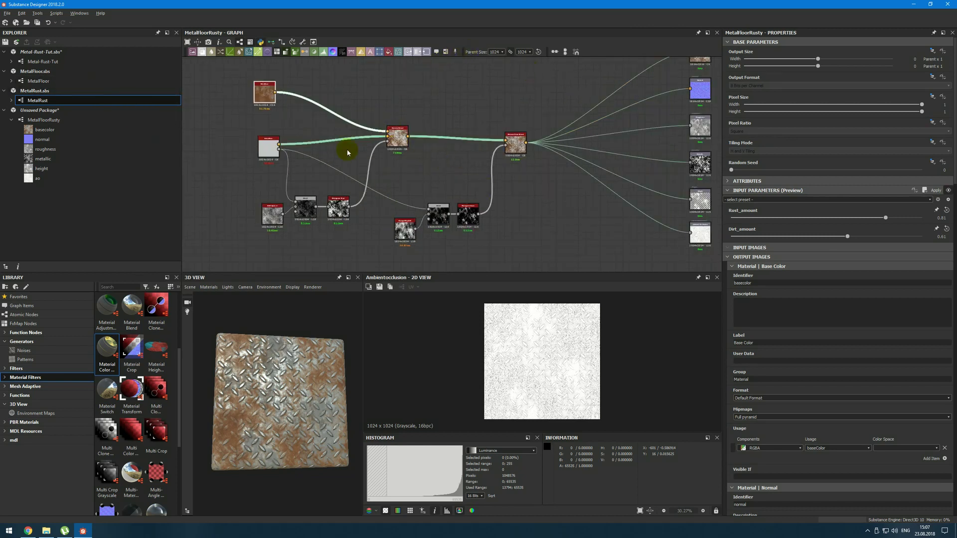
Align the base material, lower mask chain and Edge Map nodes into neat rows
drag(274, 152, 263, 138)
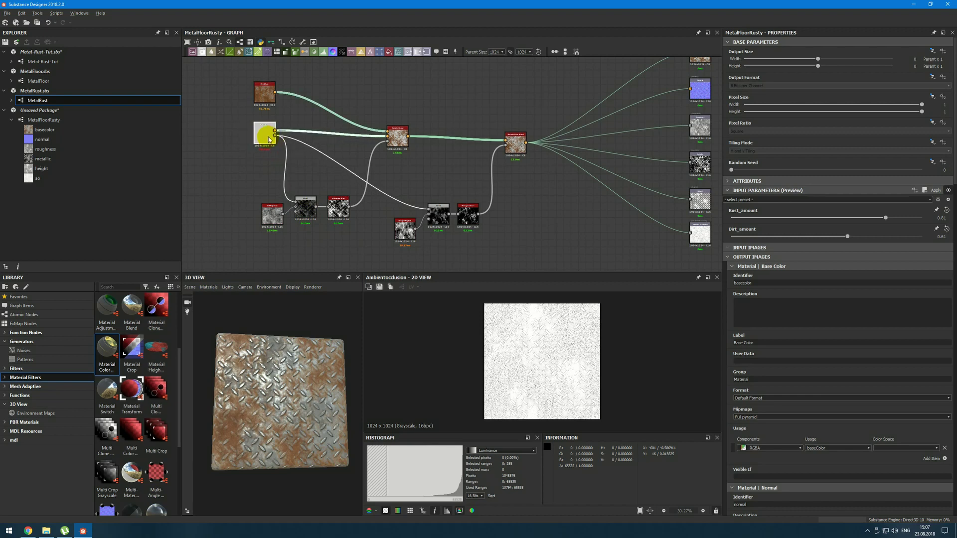
drag(262, 214, 262, 206)
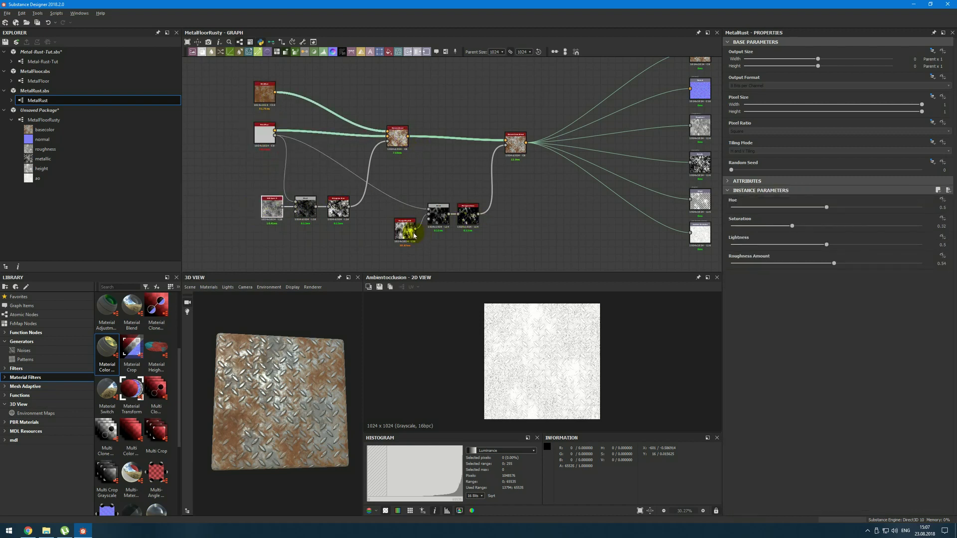
drag(404, 229, 405, 214)
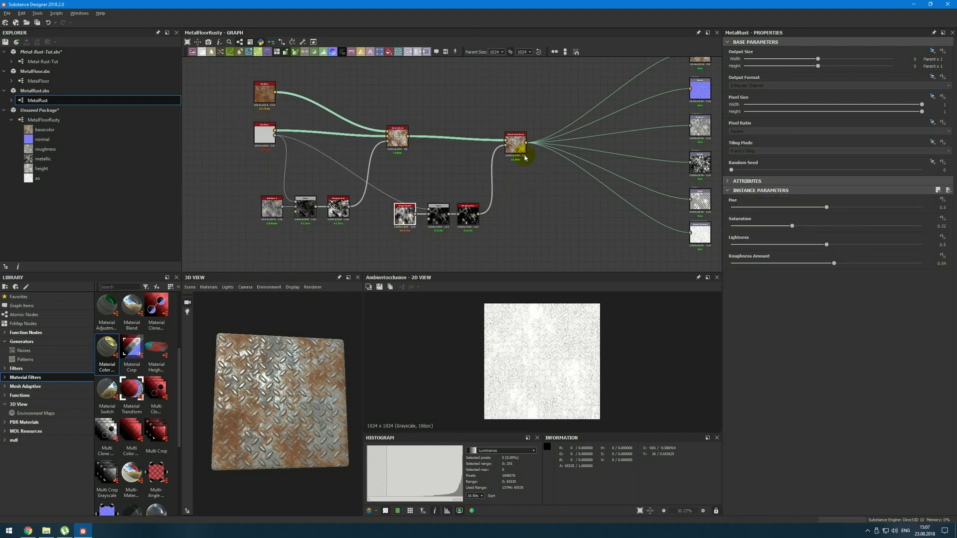
Preview the graph input sliders, setting Rust_amount to 0.79 and Dirt_amount to 0.47
click(434, 179)
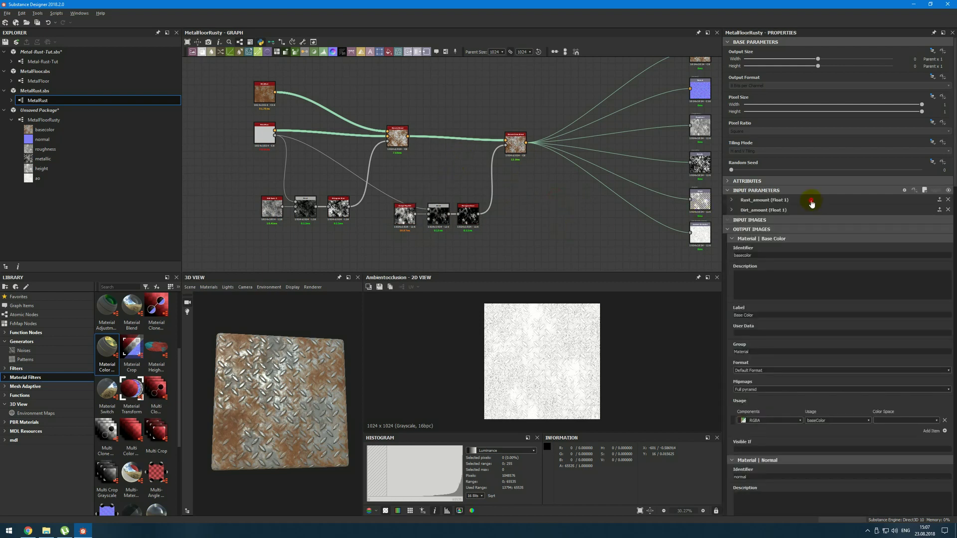
click(811, 202)
click(947, 189)
drag(879, 218, 803, 218)
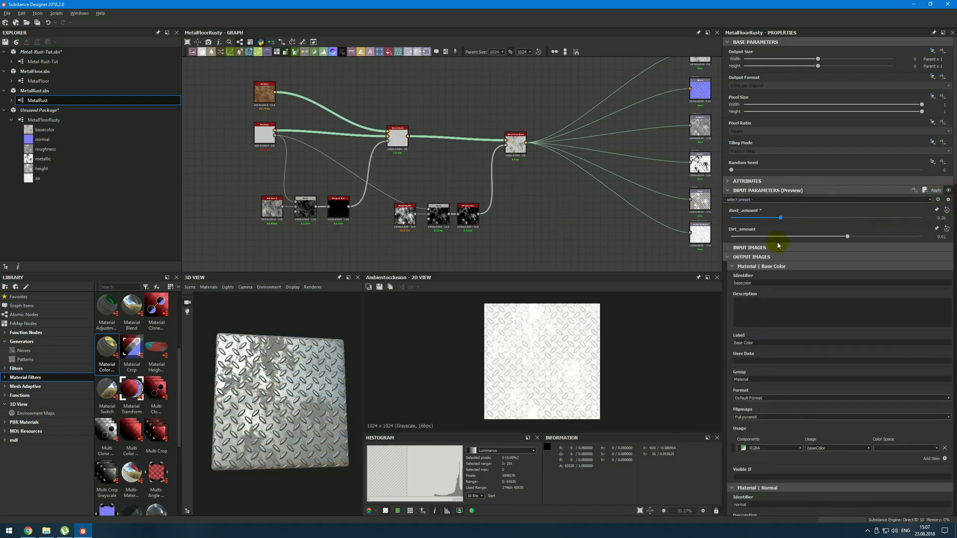
click(816, 217)
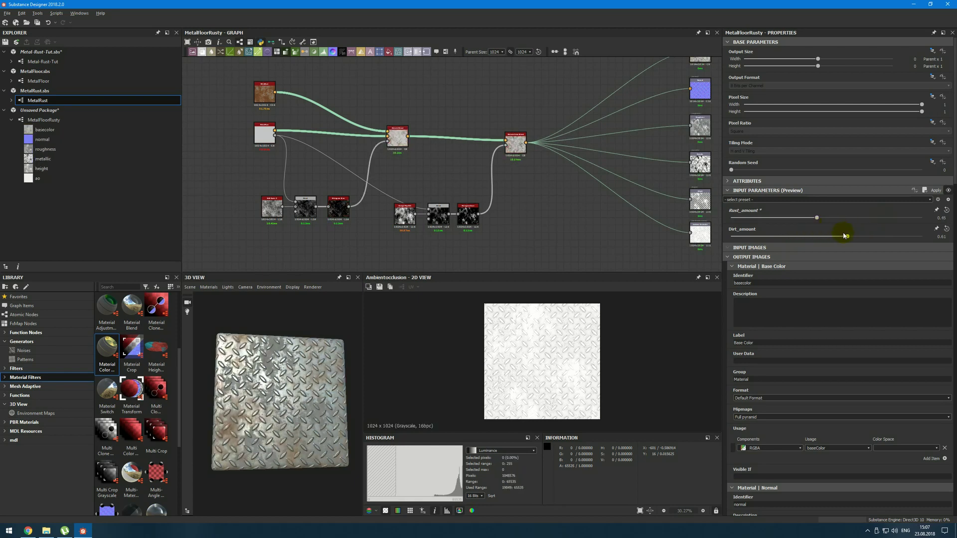
drag(845, 235, 820, 236)
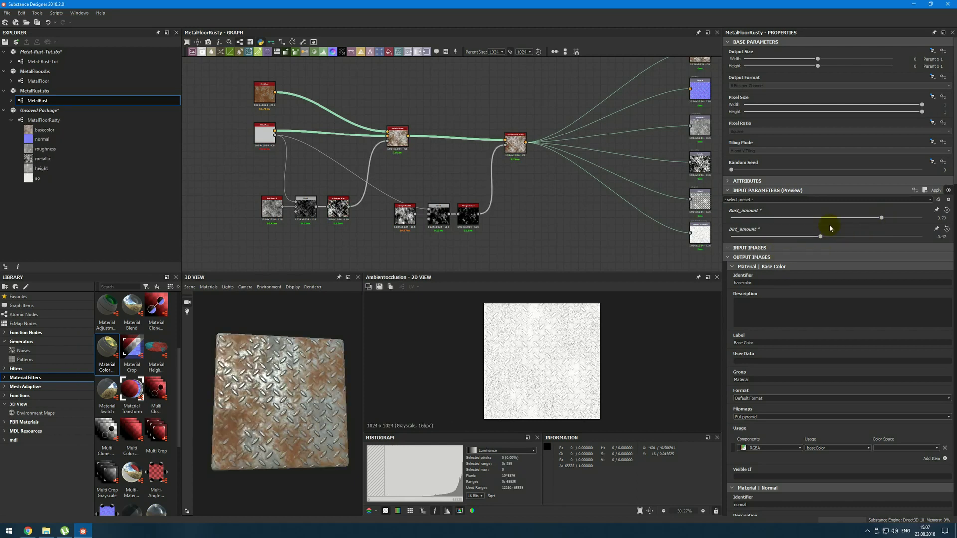